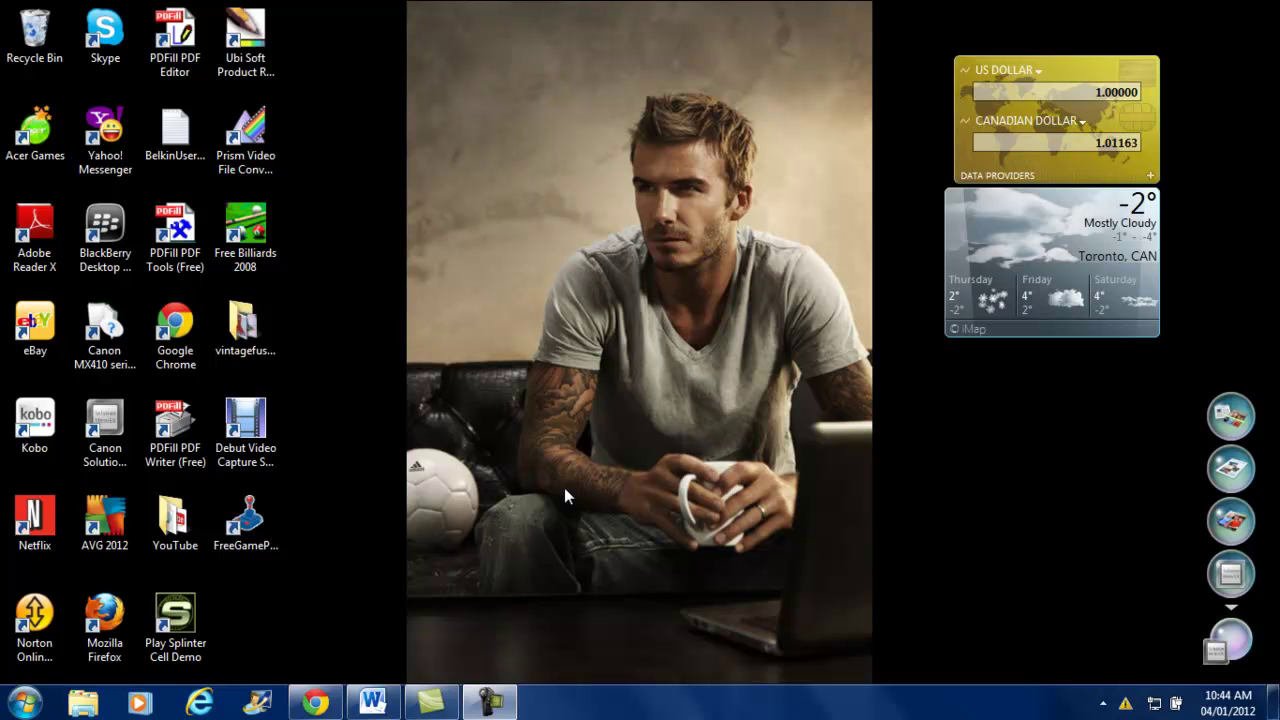
- Switch between the Word step-list document, the desktop and the Chrome forum post window
{"action": "left_click", "coordinate": [490, 700]}
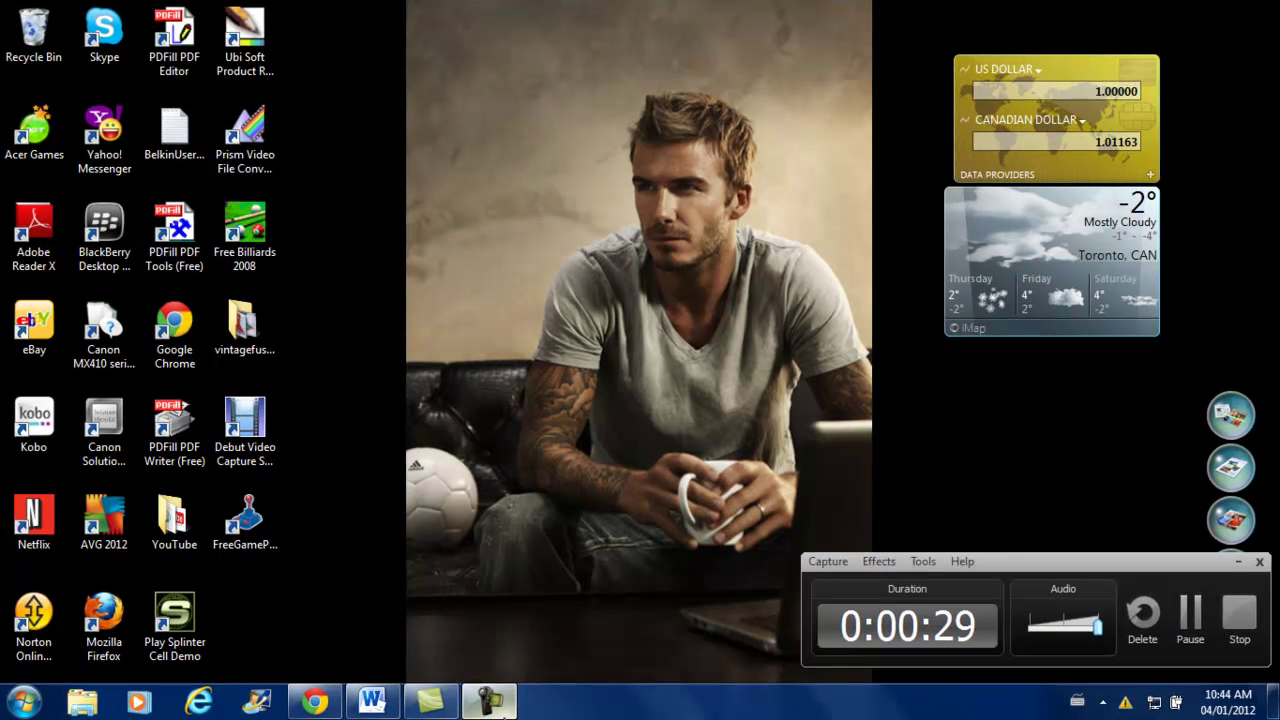
{"action": "left_click", "coordinate": [490, 700]}
{"action": "left_click", "coordinate": [432, 702]}
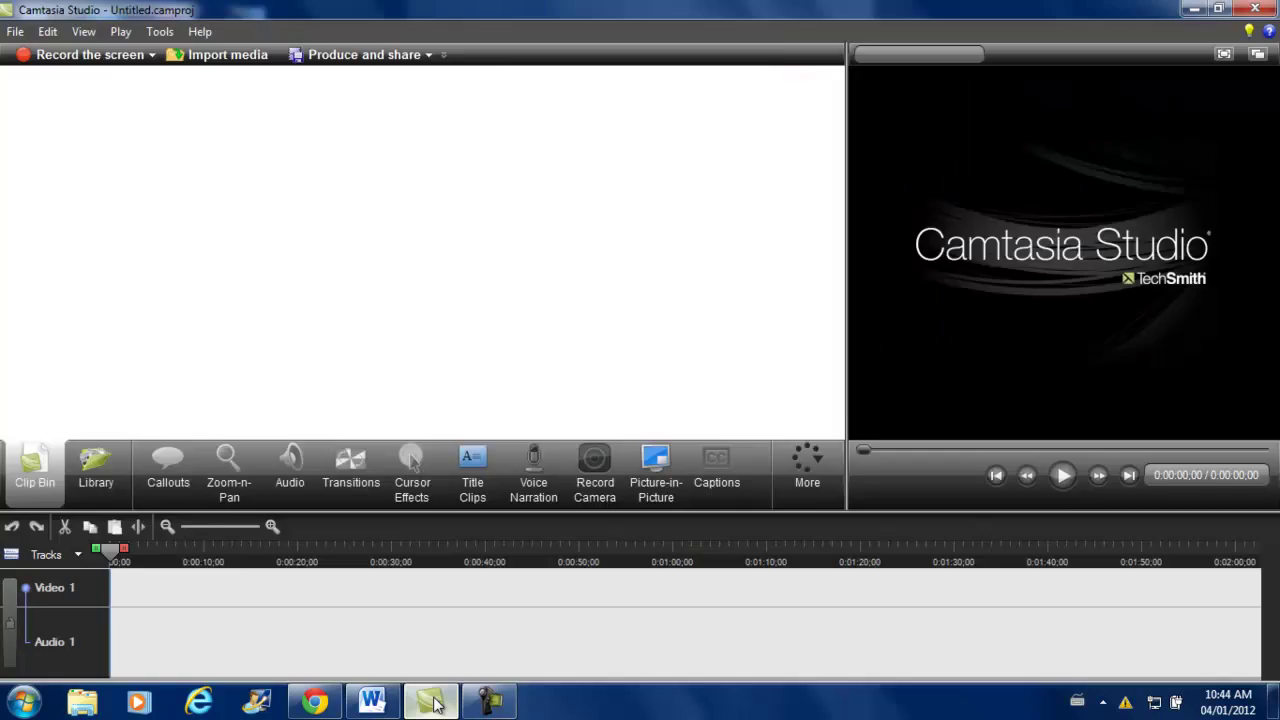
{"action": "left_click", "coordinate": [432, 702]}
{"action": "left_click", "coordinate": [382, 704]}
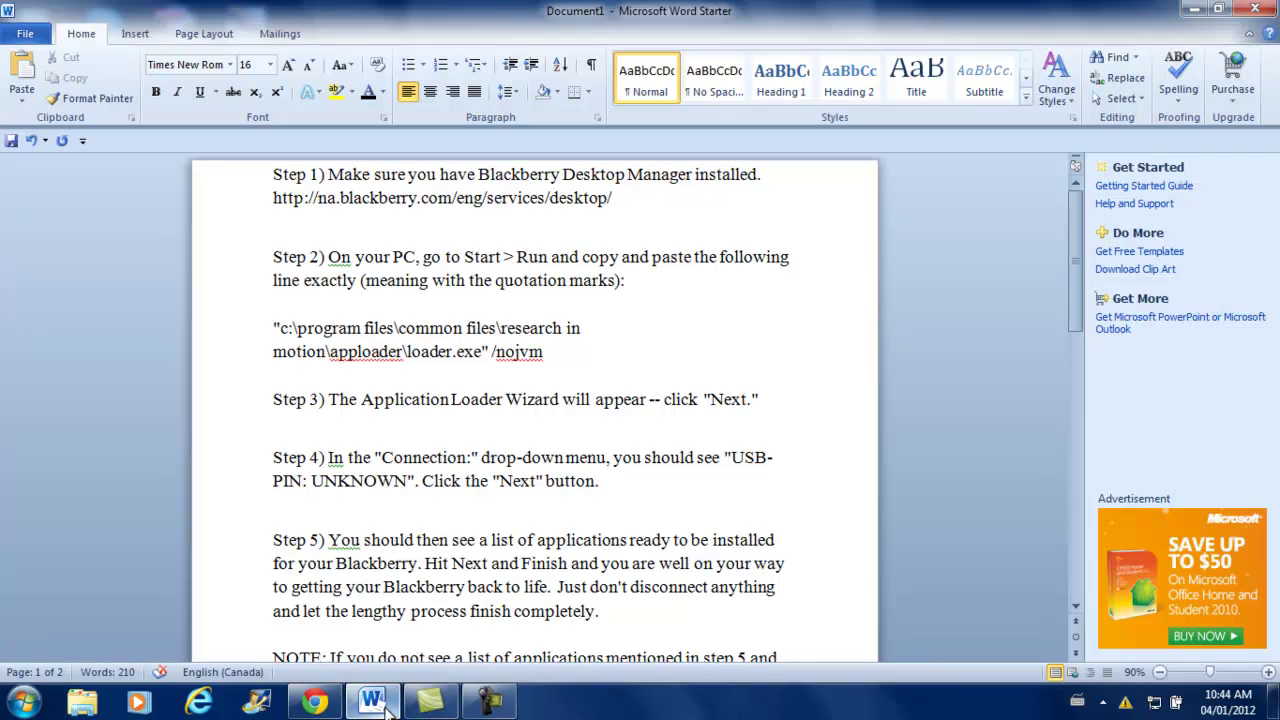
{"action": "left_click", "coordinate": [386, 704]}
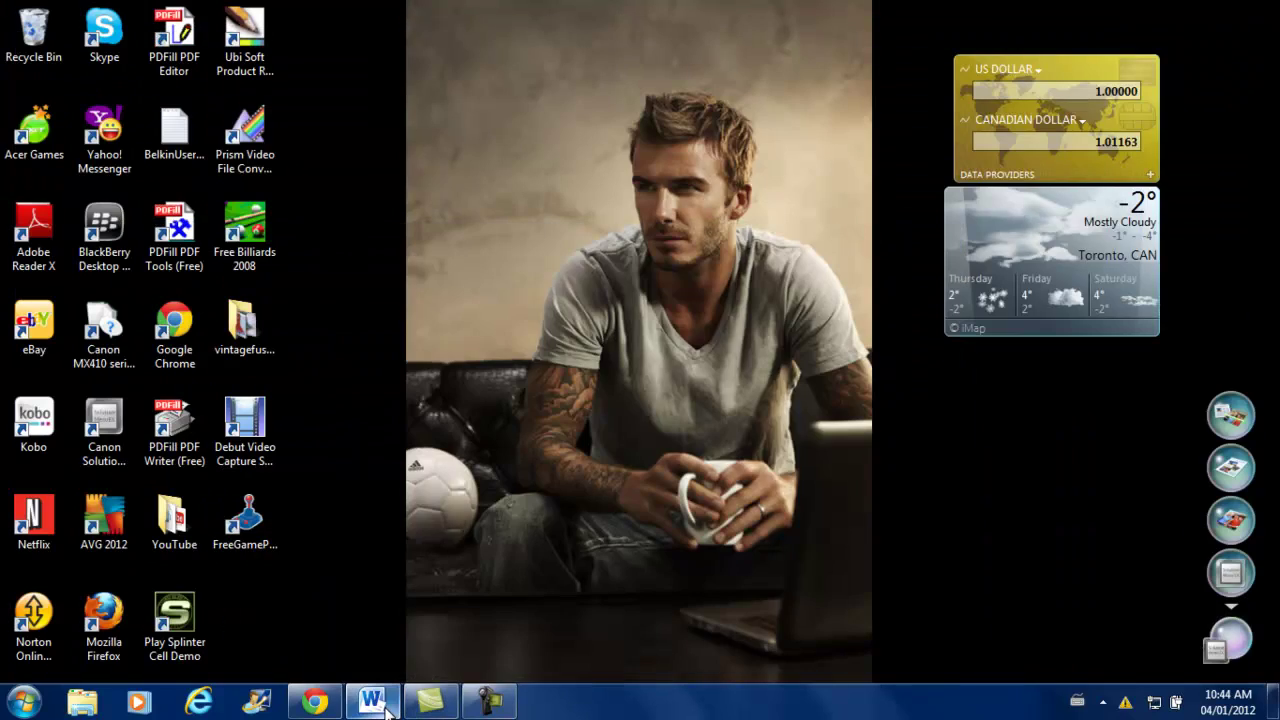
{"action": "left_click", "coordinate": [386, 706]}
{"action": "left_click", "coordinate": [315, 702]}
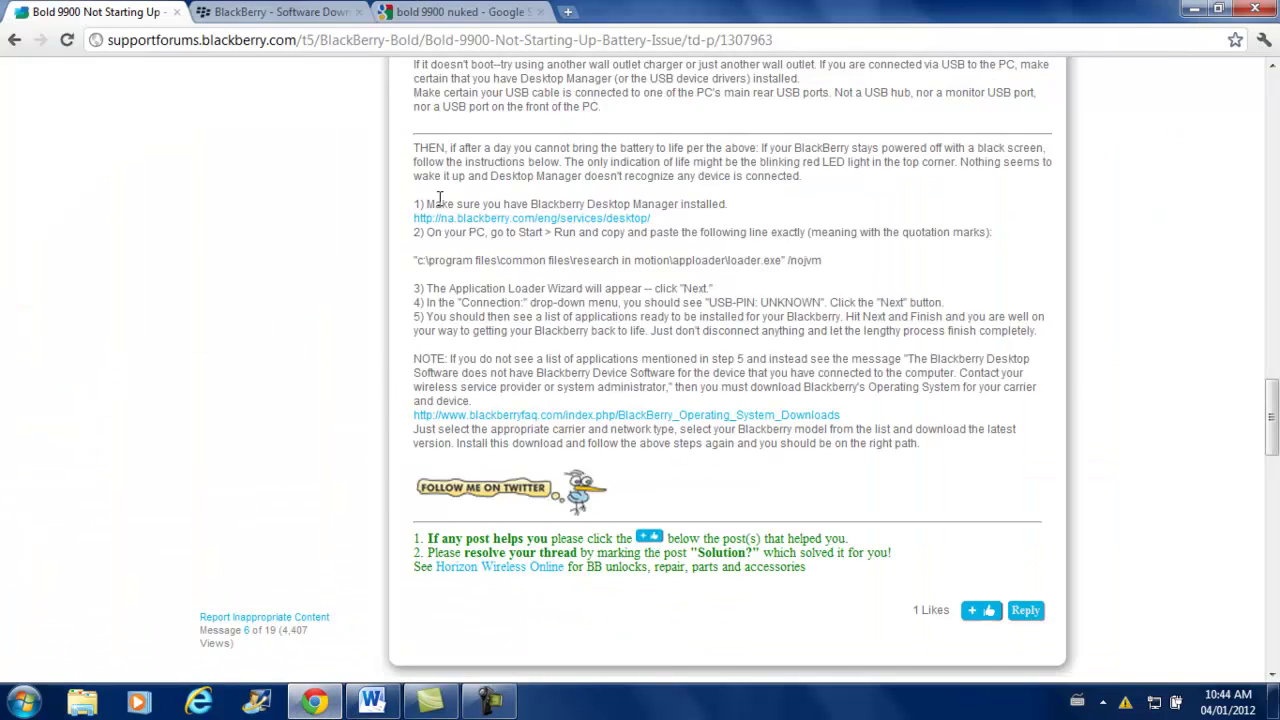
- Close the BlackBerry Software Download tab, keeping the bold 9900 nuked results, and dismiss the performance notification
{"action": "left_click", "coordinate": [465, 10]}
{"action": "left_click", "coordinate": [345, 14]}
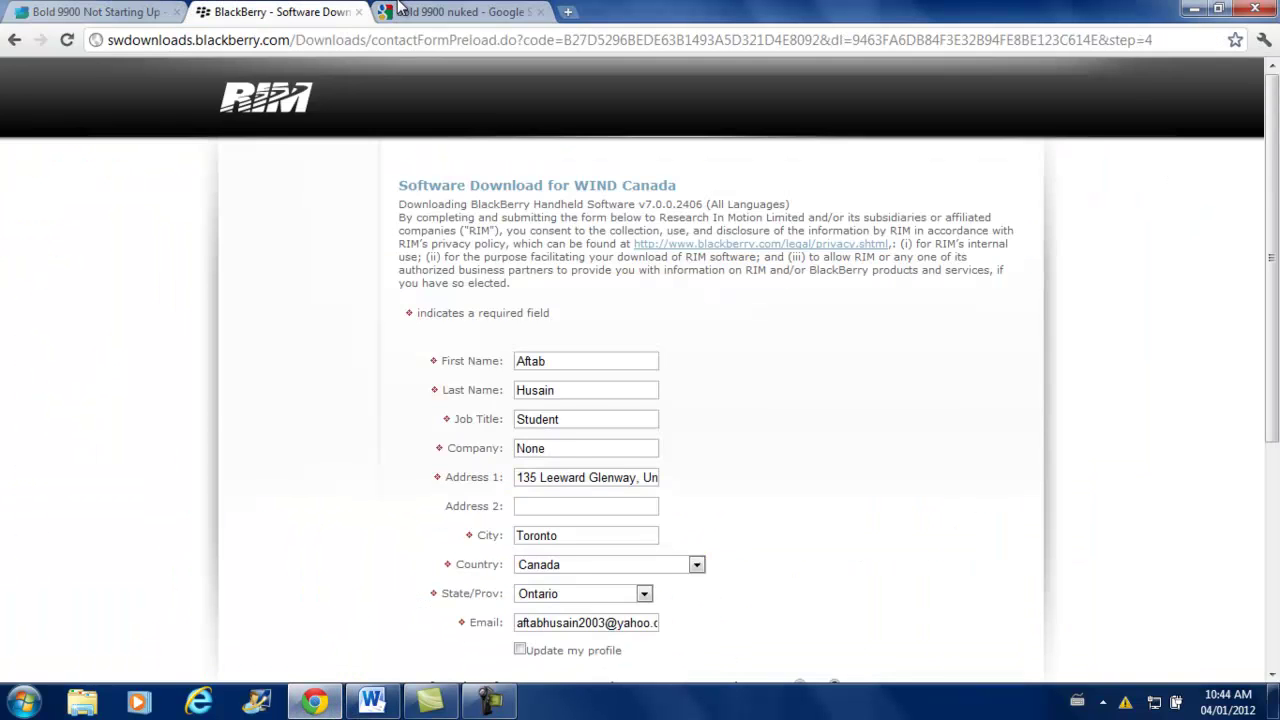
{"action": "left_click", "coordinate": [399, 10]}
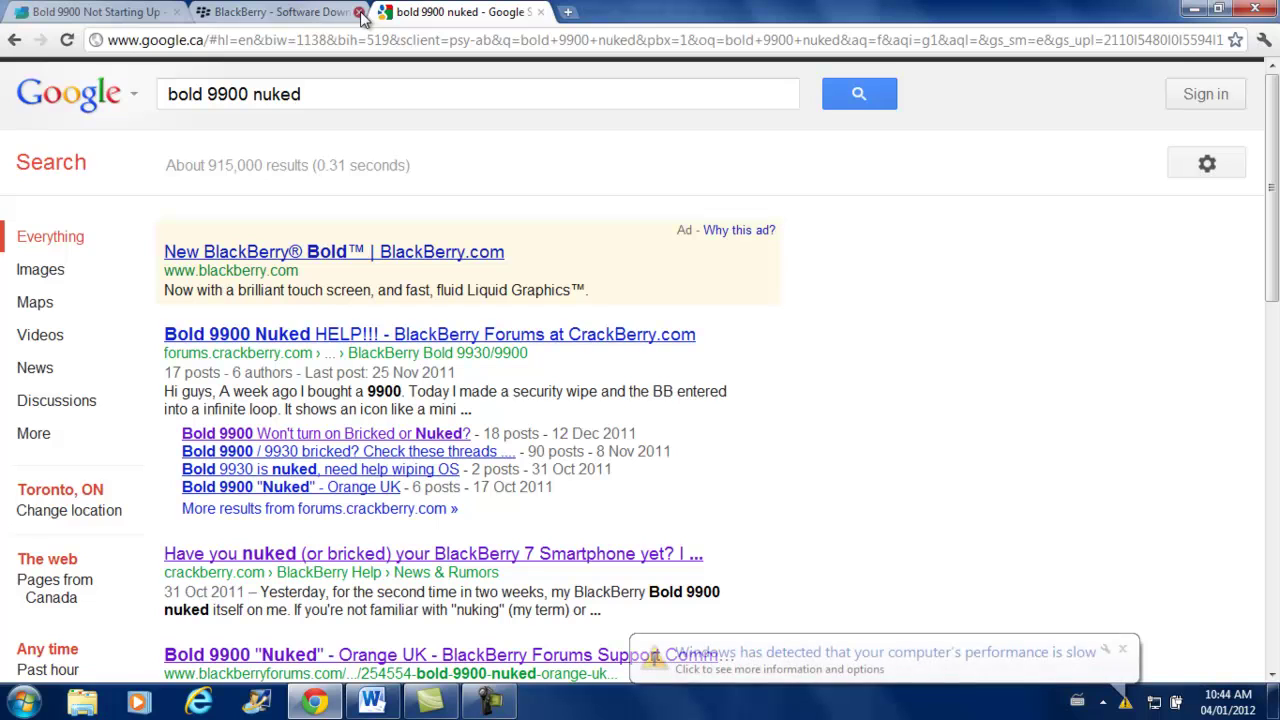
{"action": "left_click", "coordinate": [361, 13]}
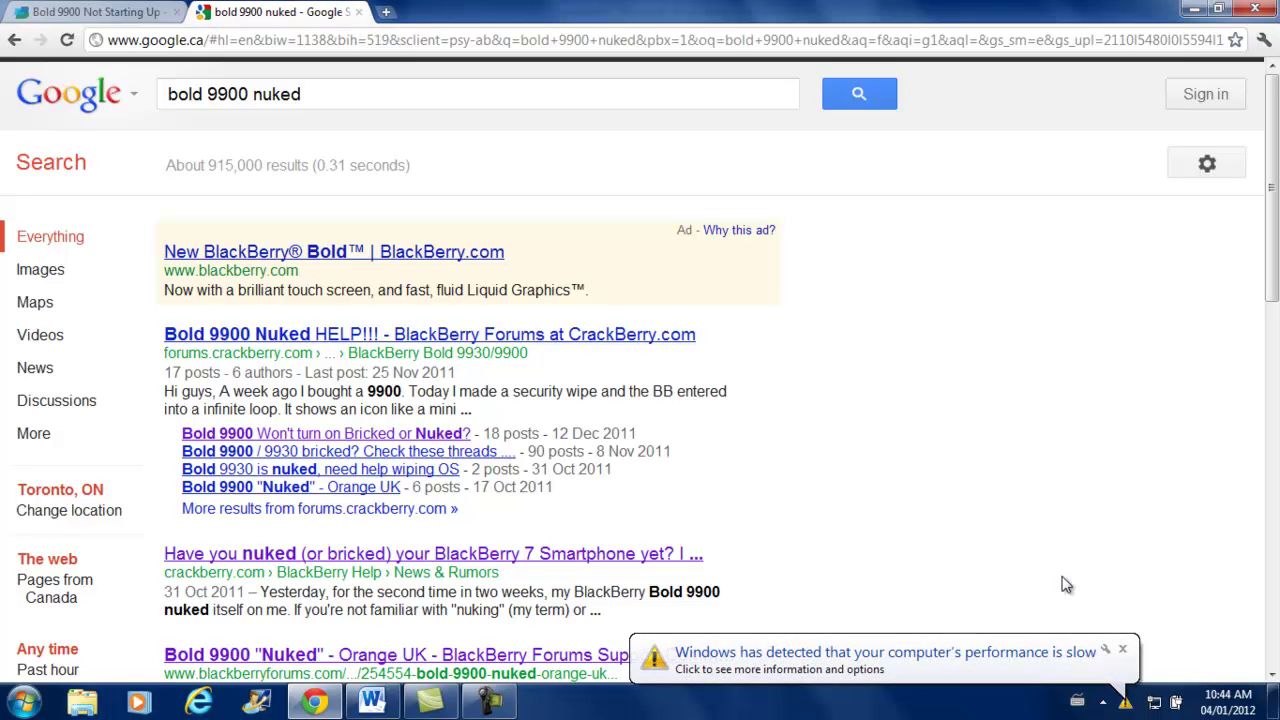
{"action": "left_click", "coordinate": [1122, 649]}
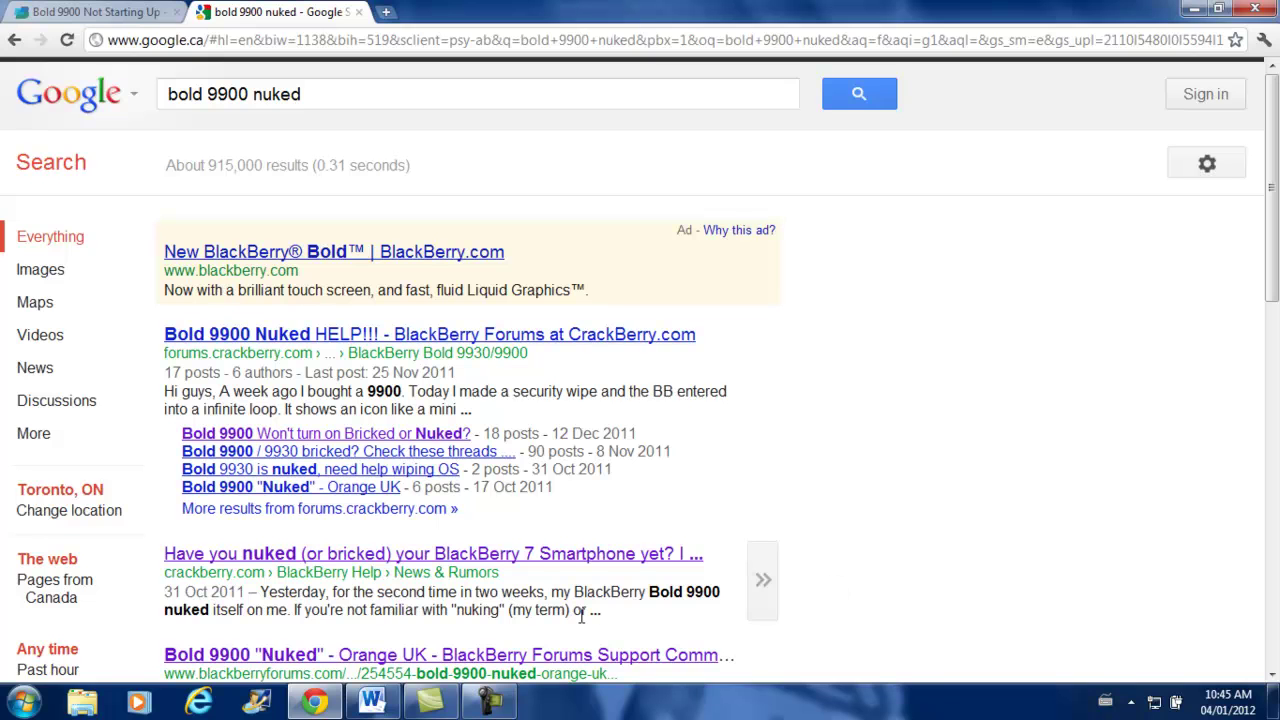
- Minimize Chrome and then the Word step-list document, leaving the desktop gadgets visible
{"action": "left_click", "coordinate": [322, 705]}
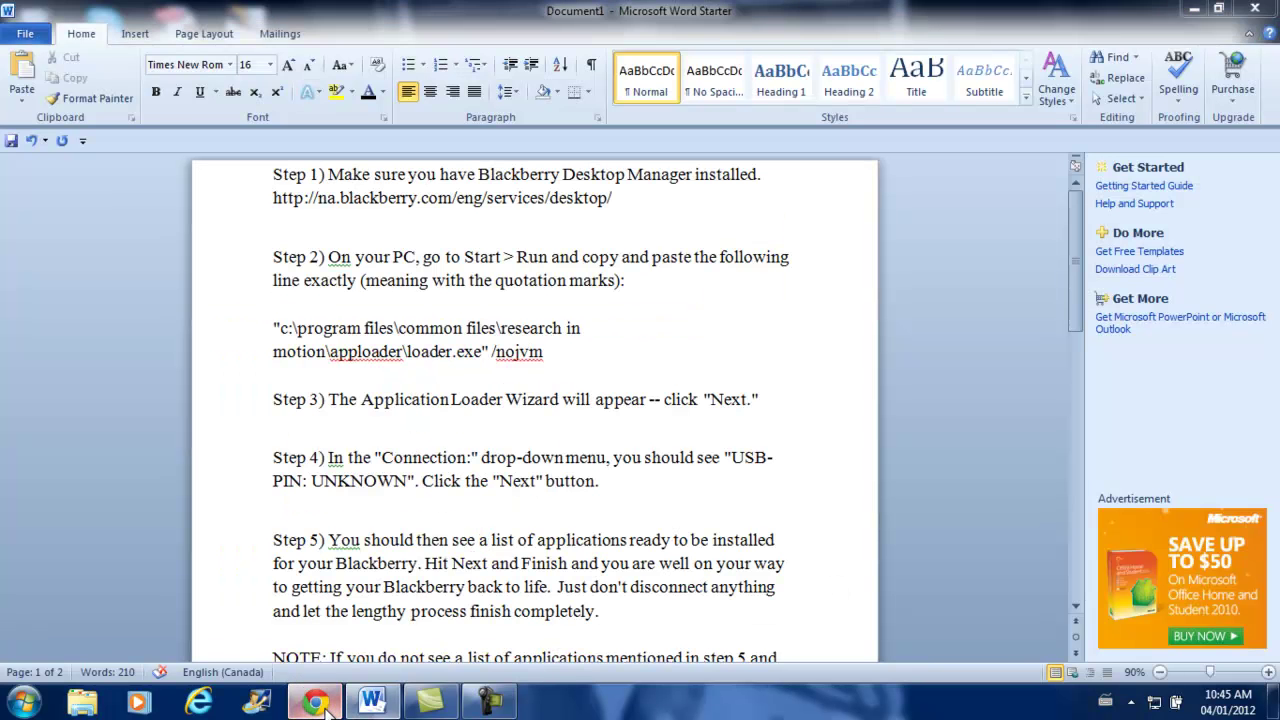
{"action": "left_click", "coordinate": [322, 705]}
{"action": "left_click", "coordinate": [322, 705]}
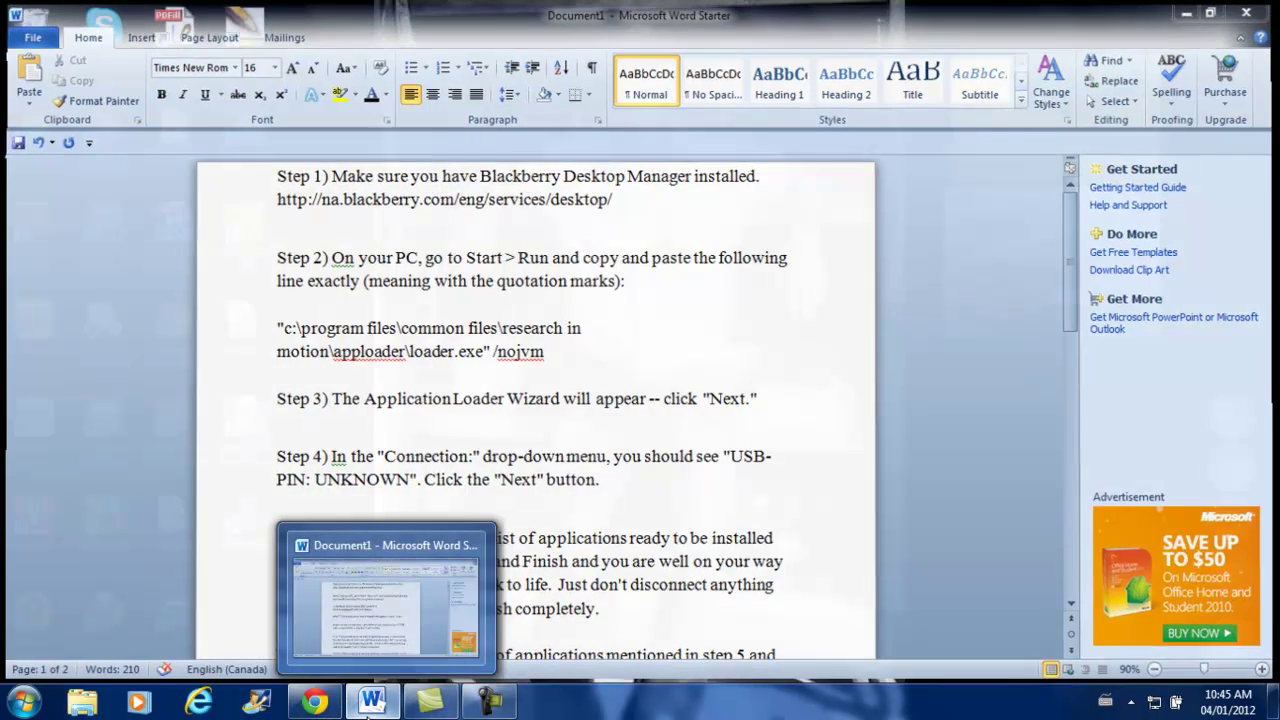
{"action": "left_click", "coordinate": [370, 705]}
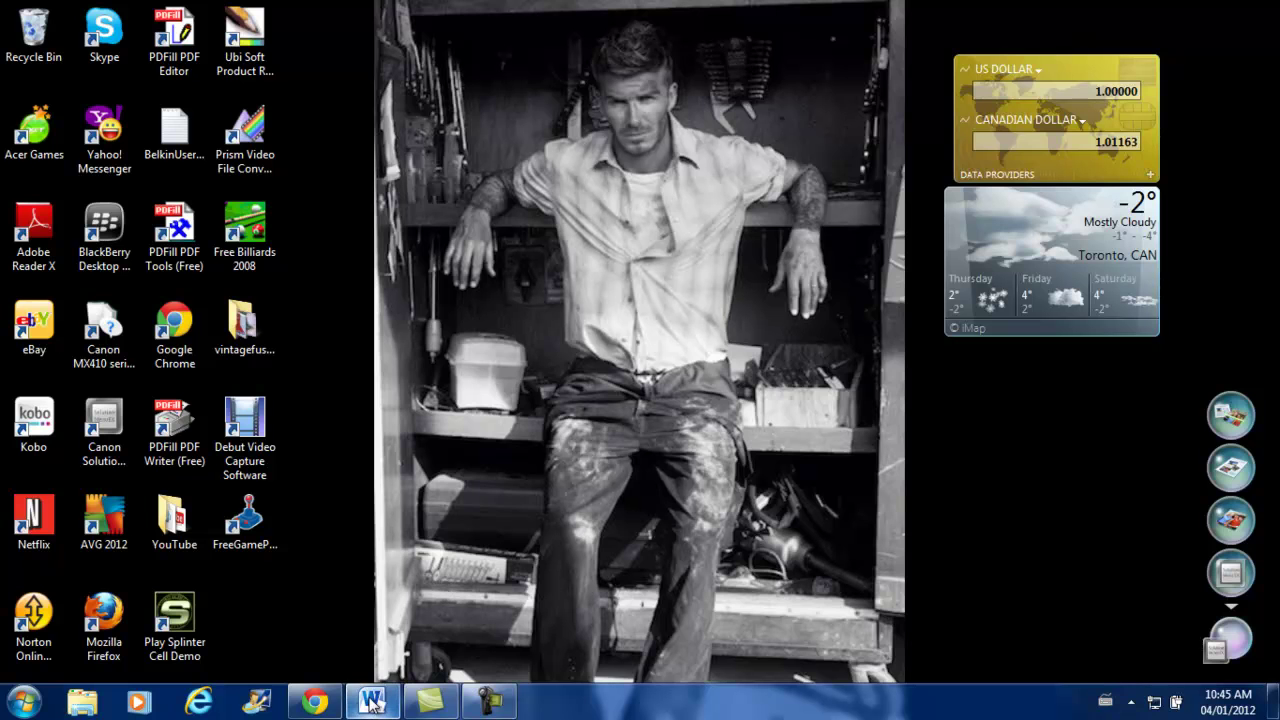
- Scroll through the bold 9900 nuked results, then restore the Word document showing Steps 1–5
{"action": "left_click", "coordinate": [336, 703]}
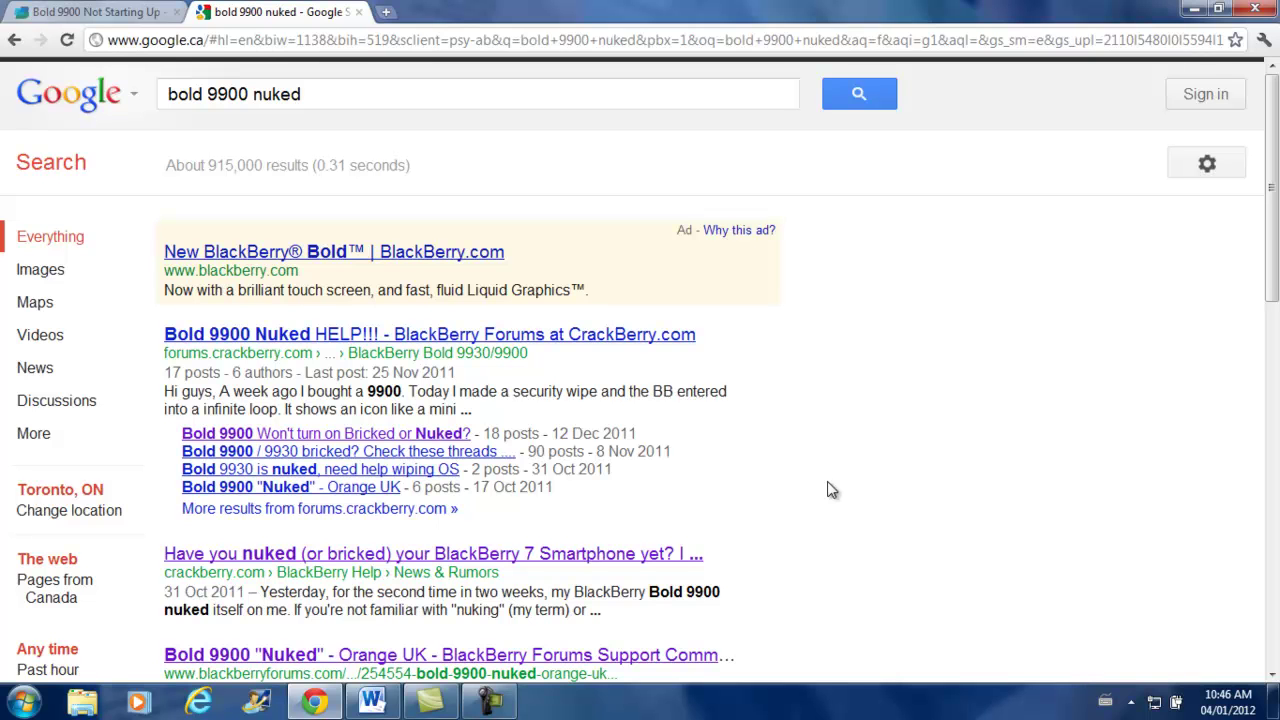
{"action": "scroll", "coordinate": [828, 490], "scroll_direction": "down", "scroll_amount": 1}
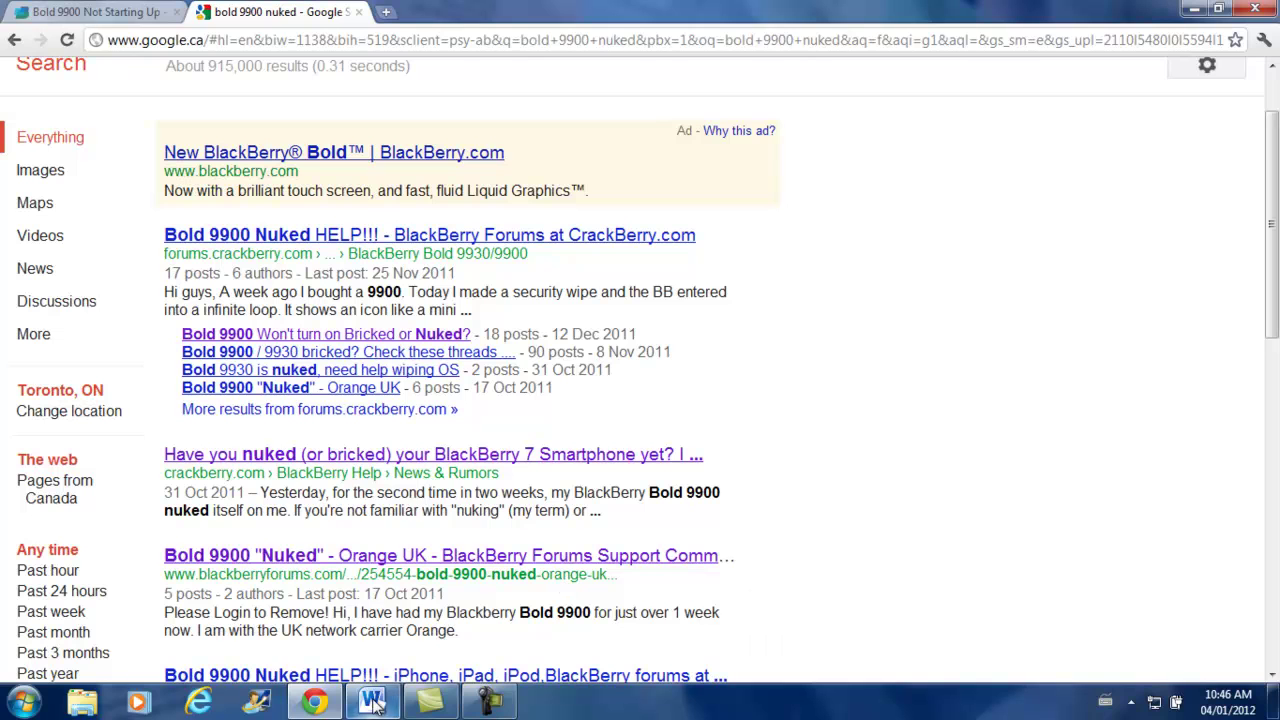
{"action": "mouse_move", "coordinate": [315, 705]}
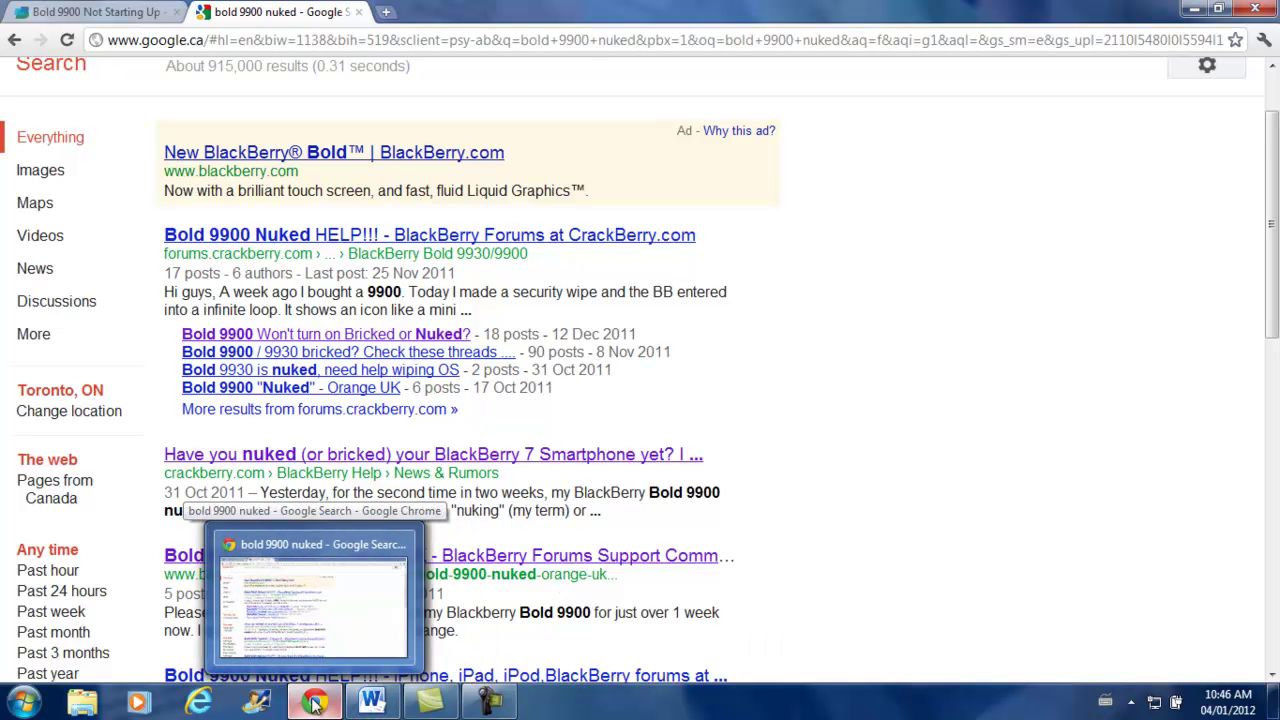
{"action": "left_click", "coordinate": [315, 705]}
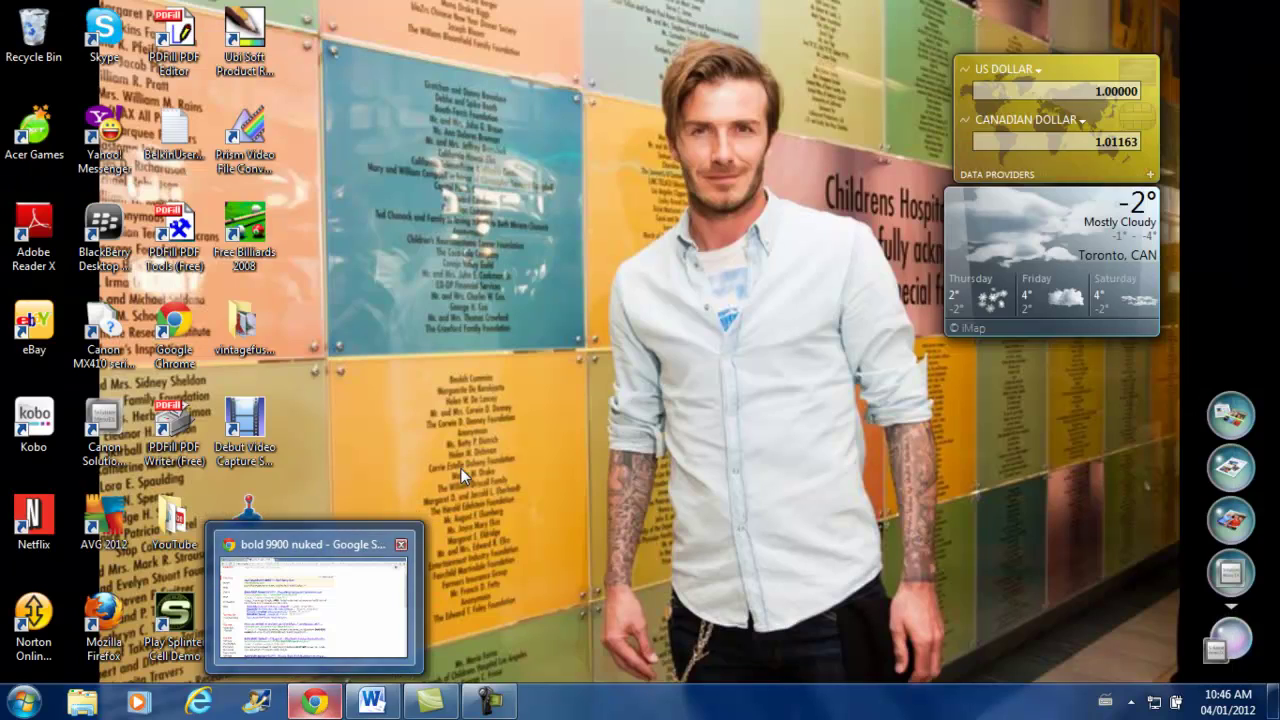
{"action": "left_click", "coordinate": [318, 703]}
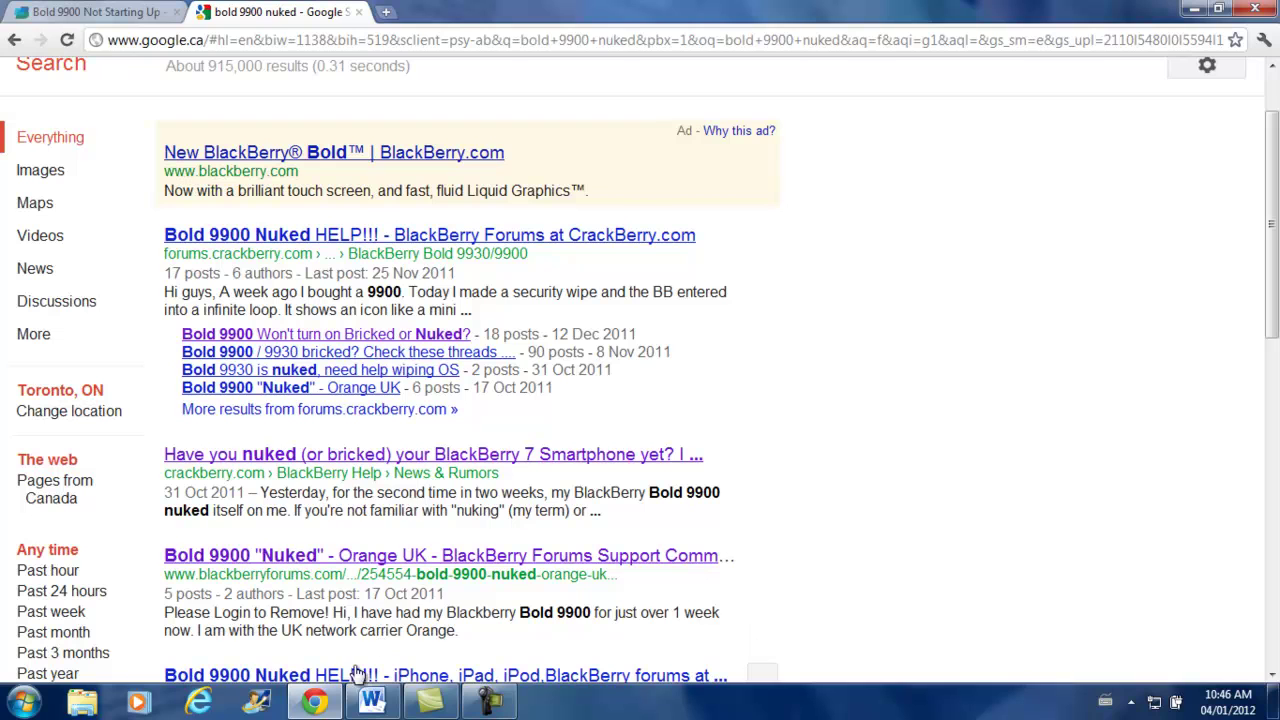
{"action": "mouse_move", "coordinate": [310, 706]}
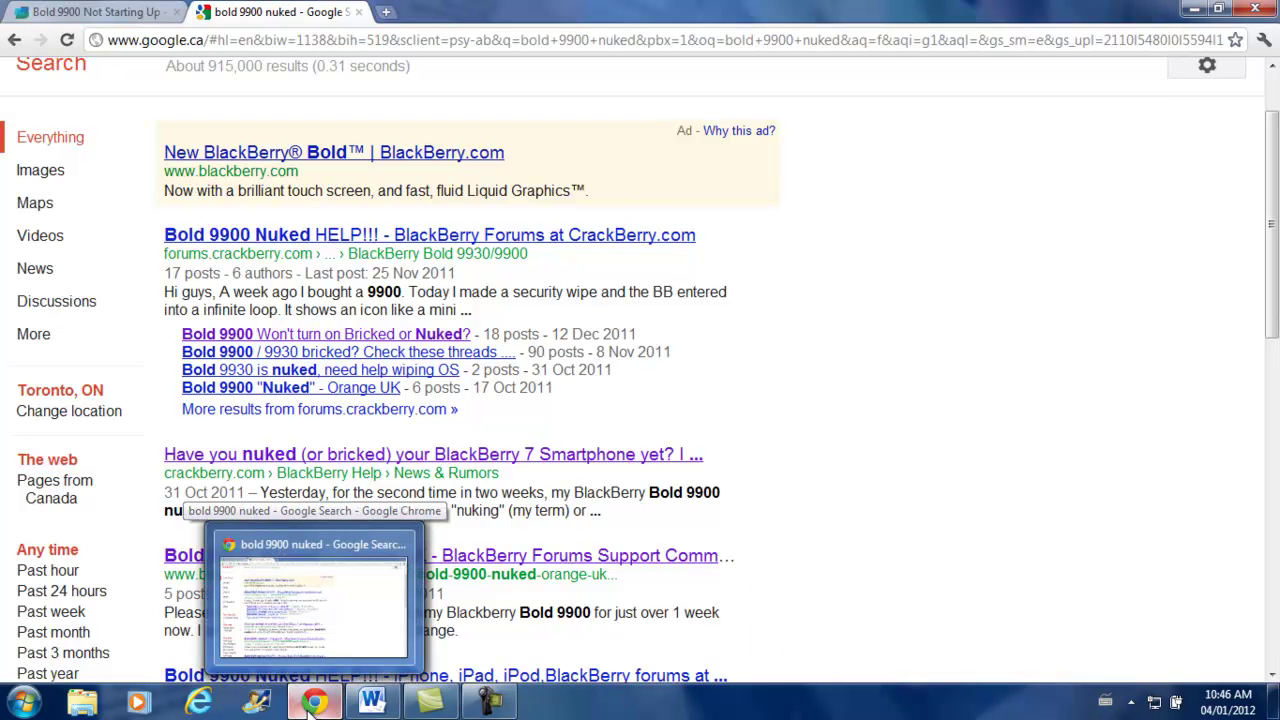
{"action": "left_click", "coordinate": [312, 703]}
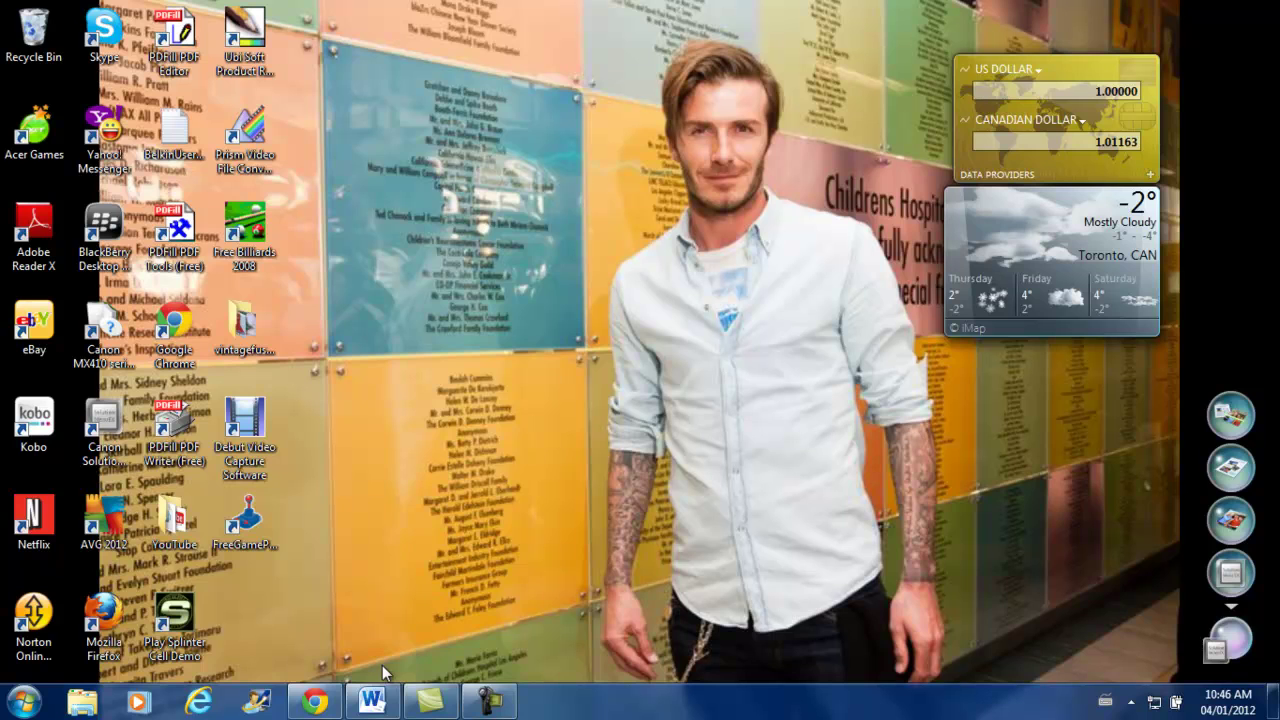
{"action": "left_click", "coordinate": [383, 703]}
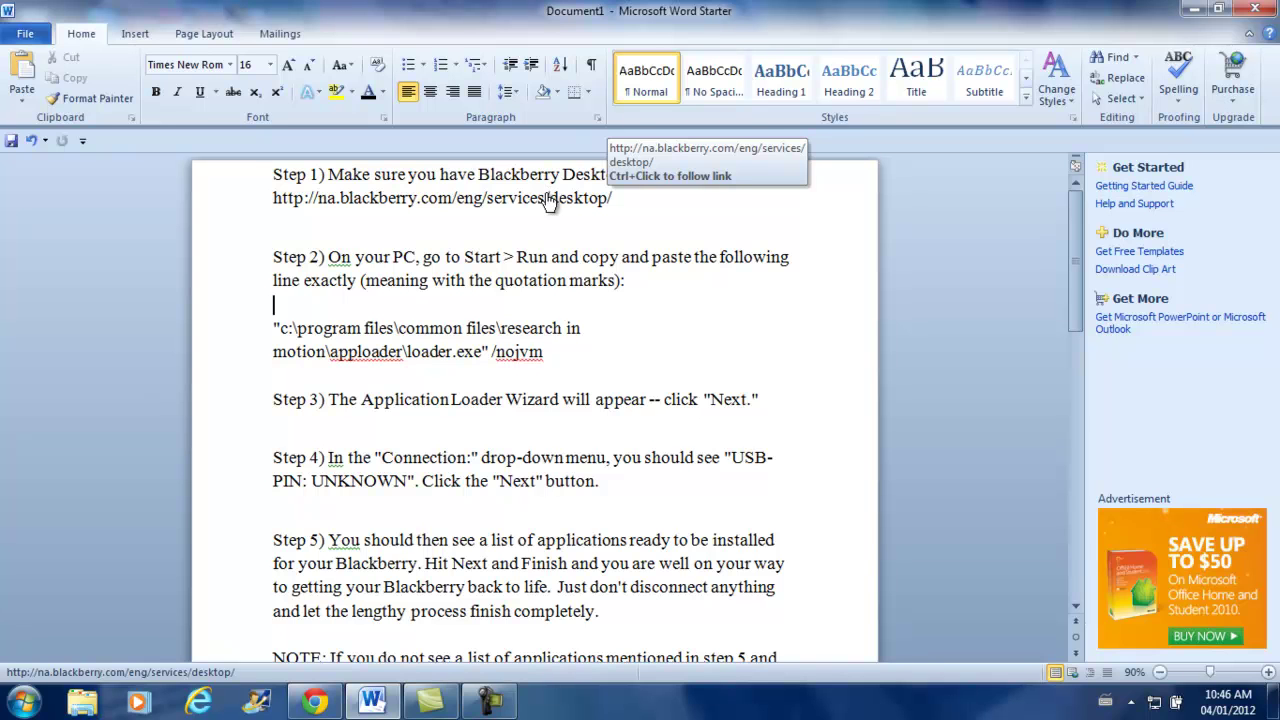
- Follow the Step 1 Desktop Manager link to blackberry.com and minimize Word
{"action": "left_click", "coordinate": [547, 199], "text": "ctrl"}
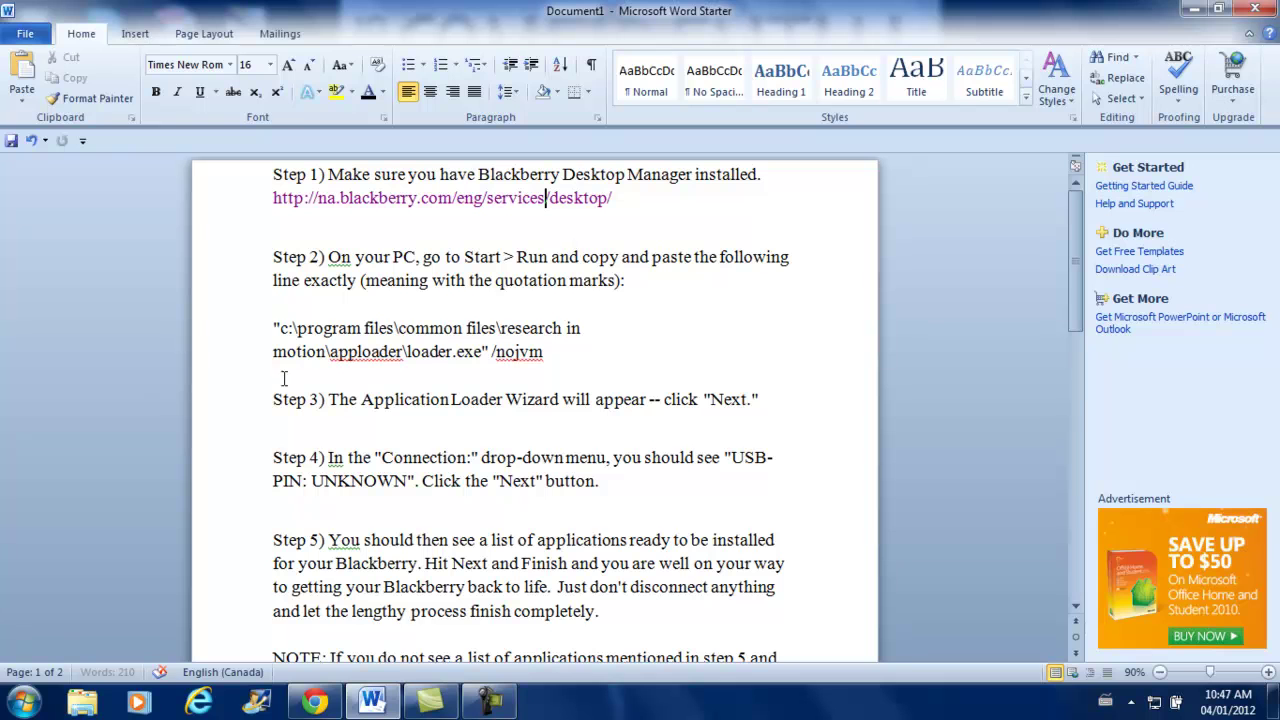
{"action": "left_click", "coordinate": [385, 705]}
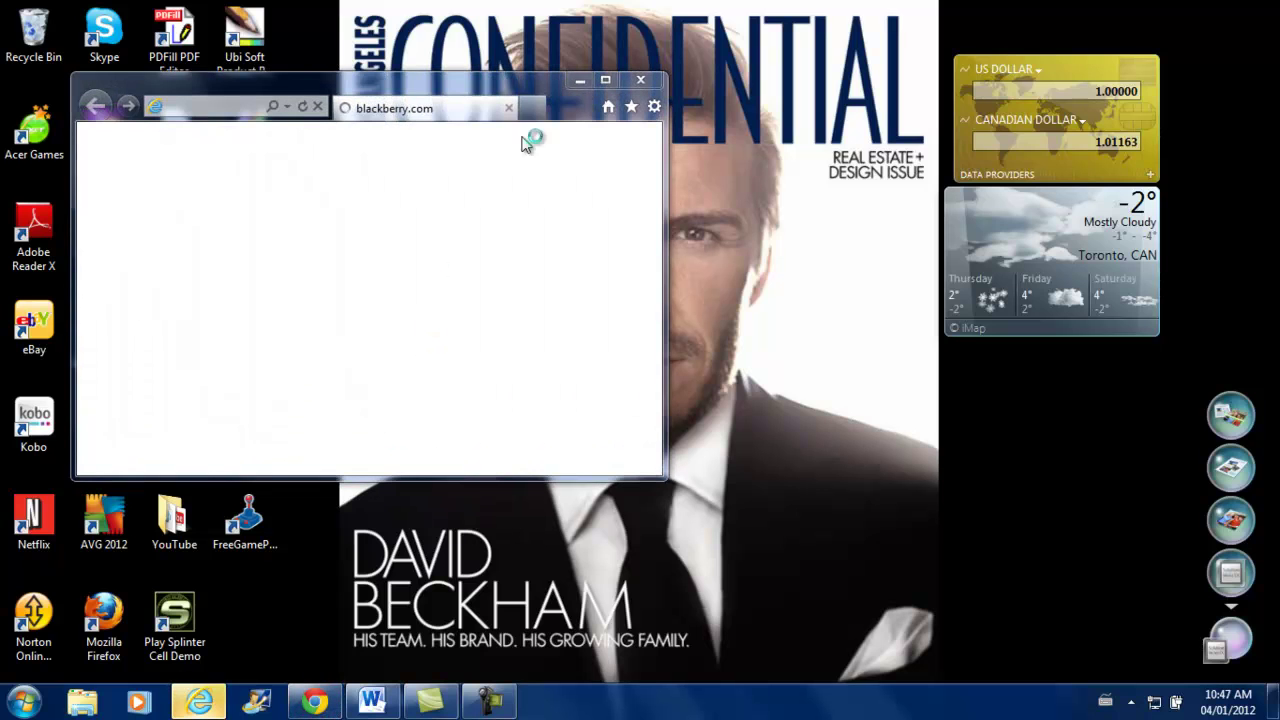
- Maximize Internet Explorer, view the BlackBerry for PC software page, then close the browser
{"action": "left_click", "coordinate": [607, 79]}
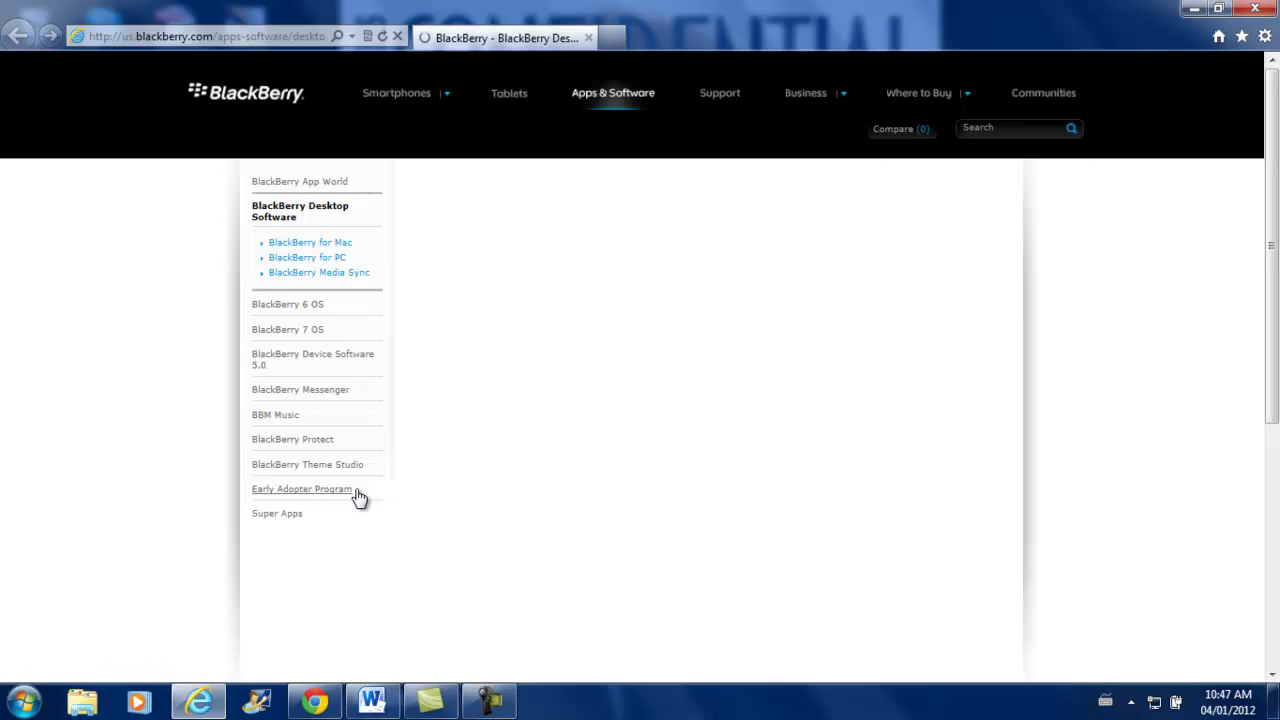
{"action": "left_click", "coordinate": [348, 258]}
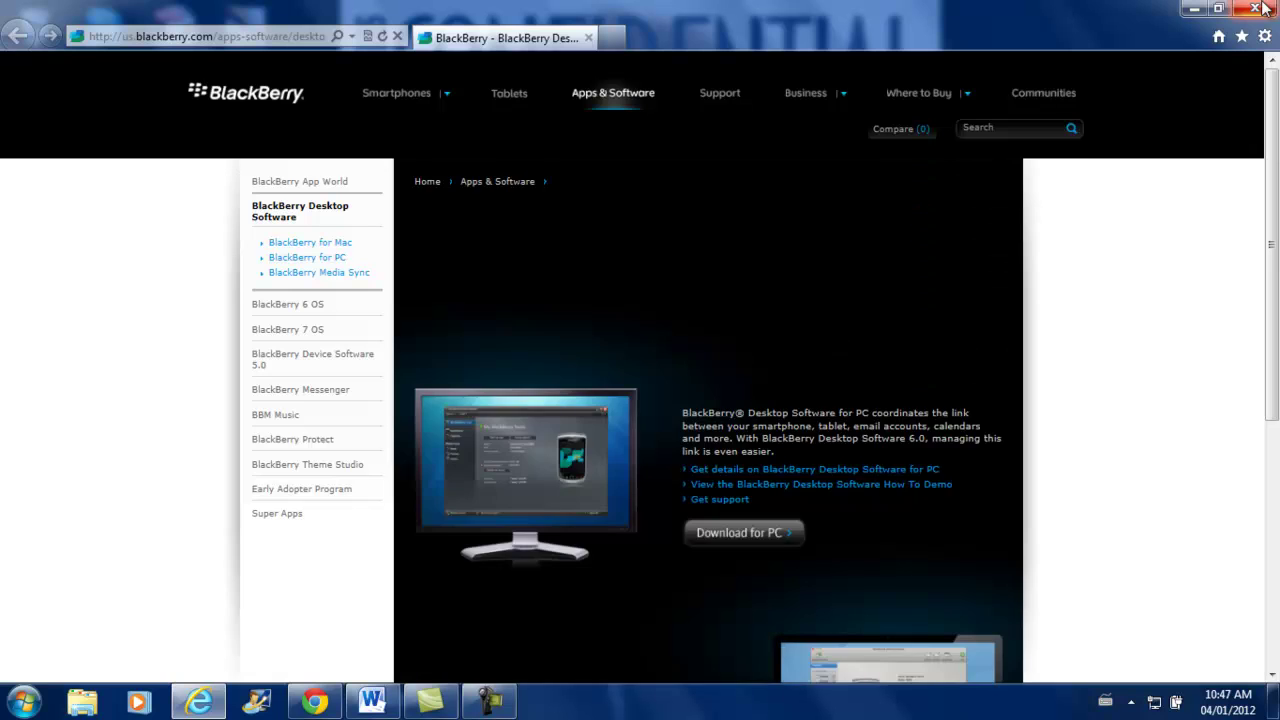
{"action": "left_click", "coordinate": [1268, 8]}
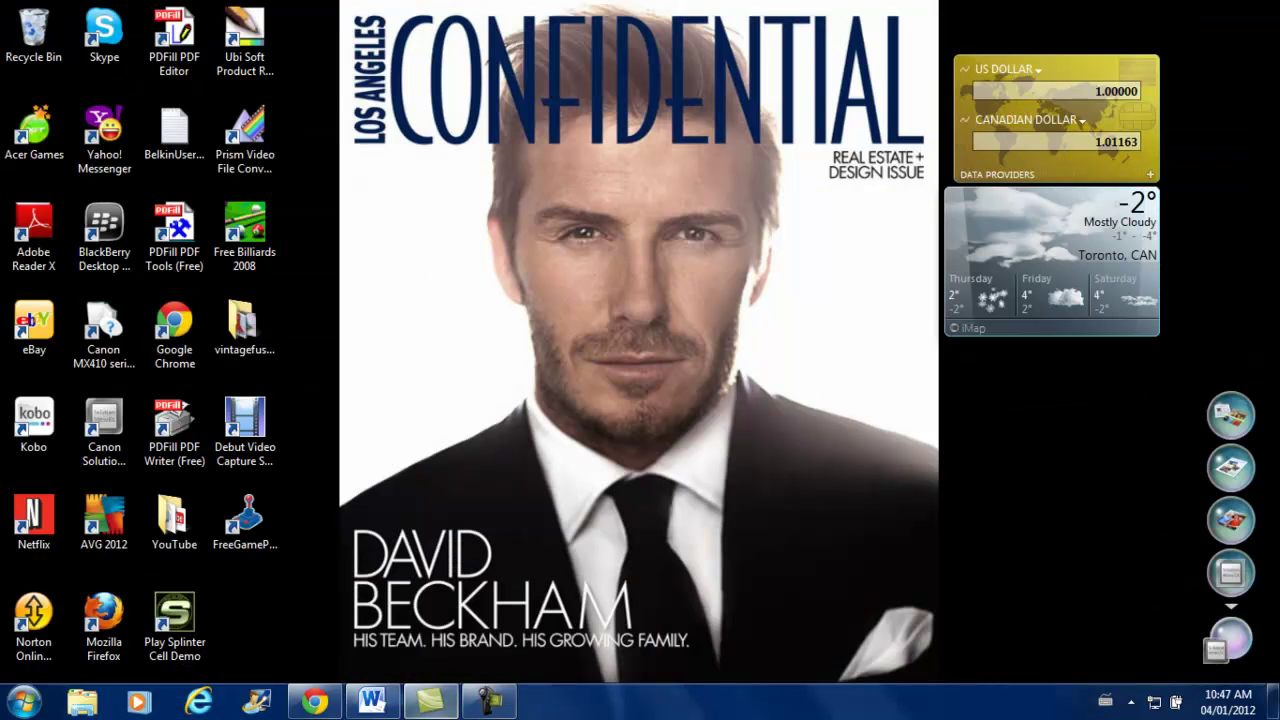
{"action": "left_click", "coordinate": [429, 614]}
{"action": "key", "text": "F10"}
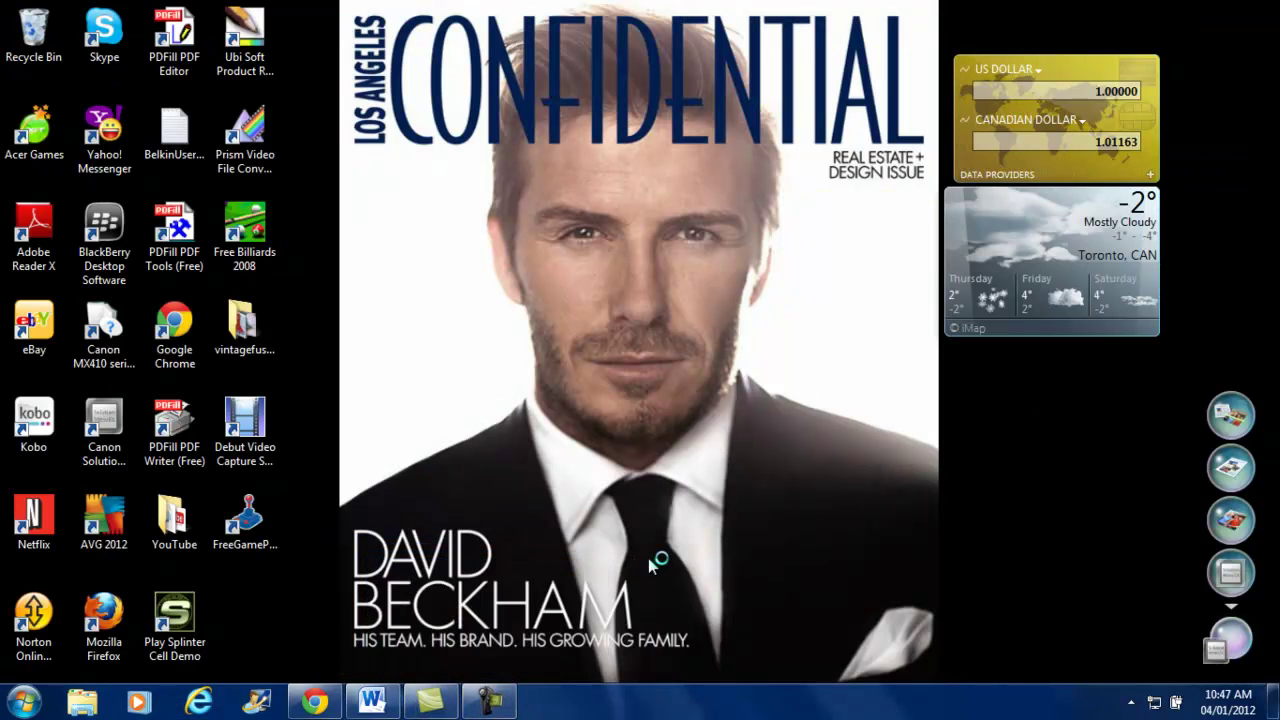
{"action": "left_click", "coordinate": [378, 700]}
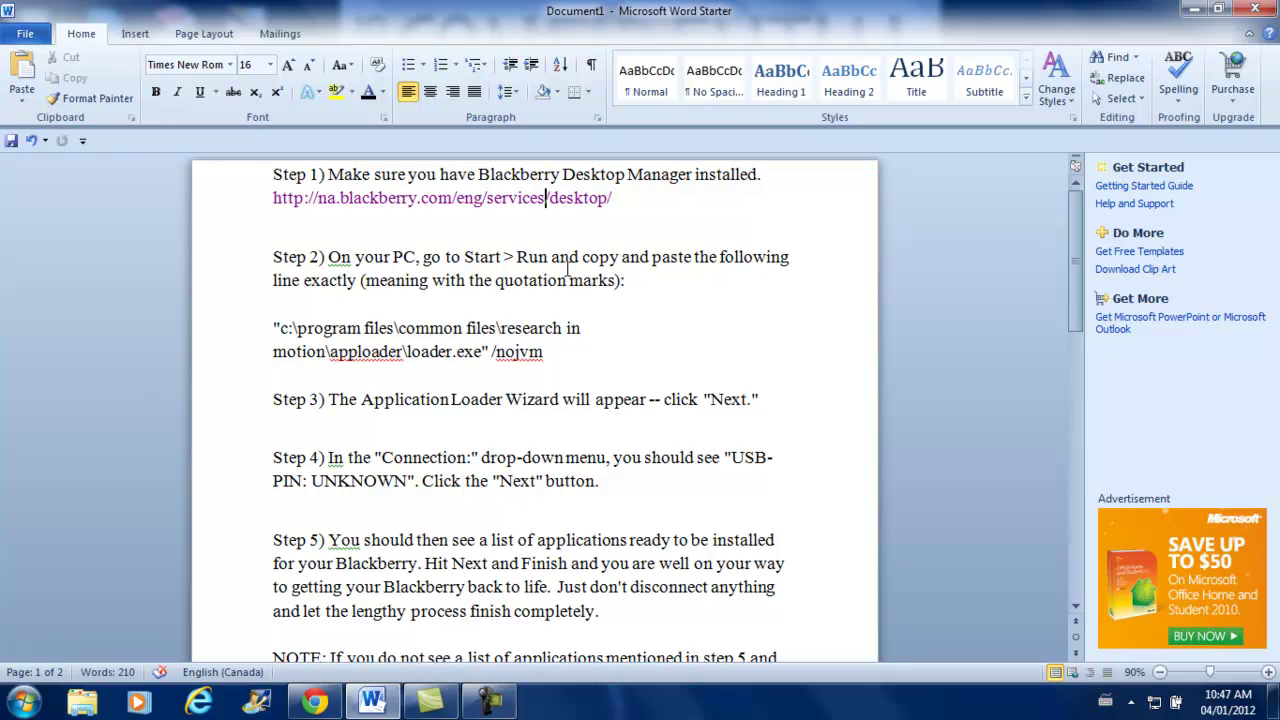
{"action": "double_click", "coordinate": [466, 352]}
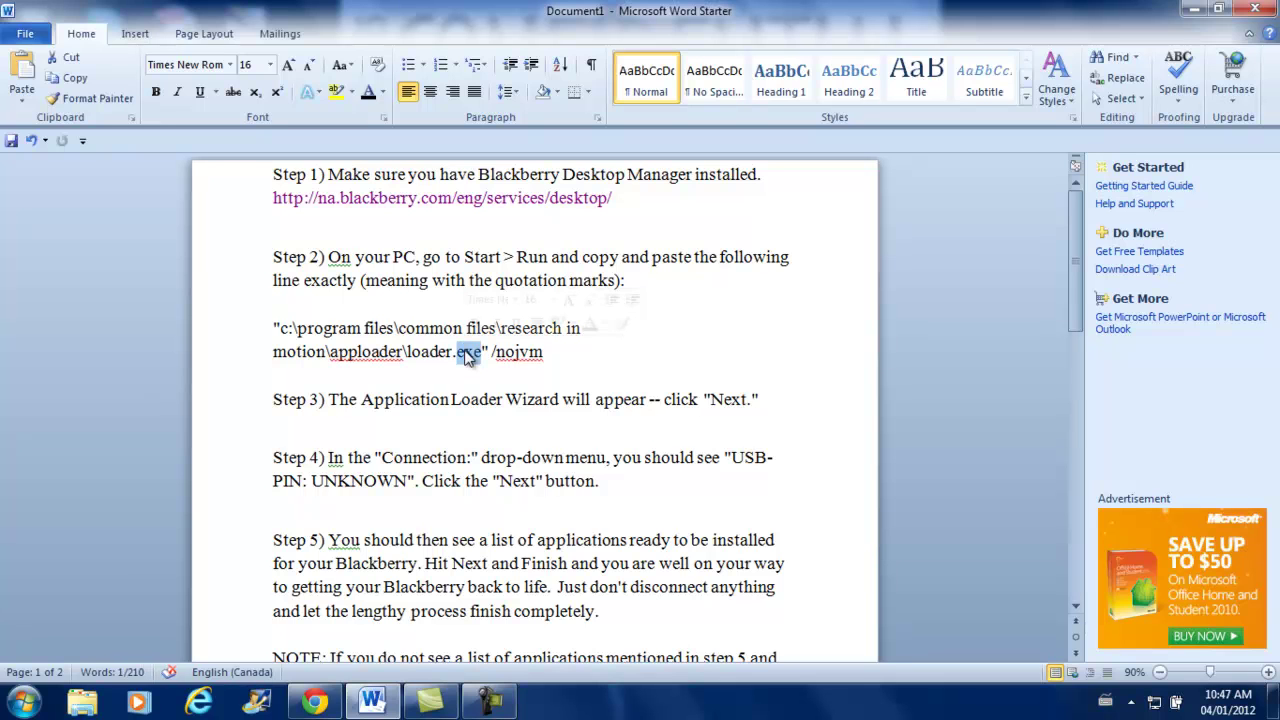
{"action": "left_click", "coordinate": [430, 352]}
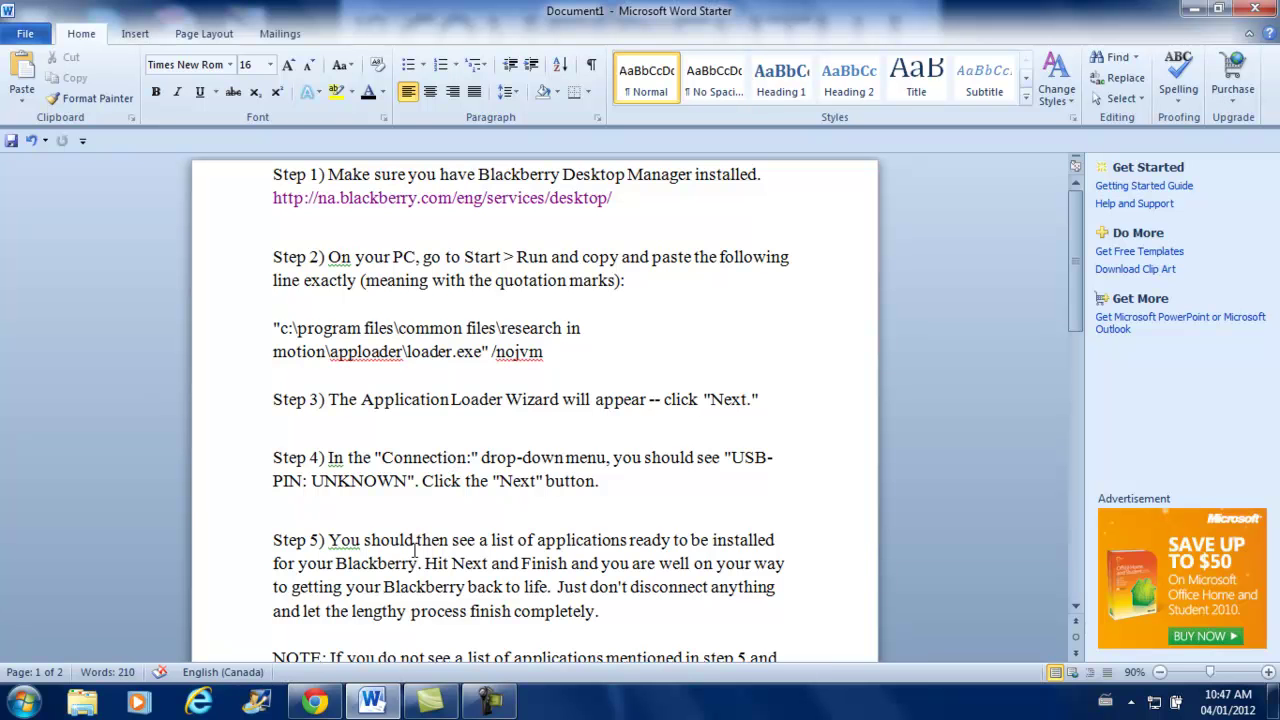
{"action": "left_click", "coordinate": [385, 703]}
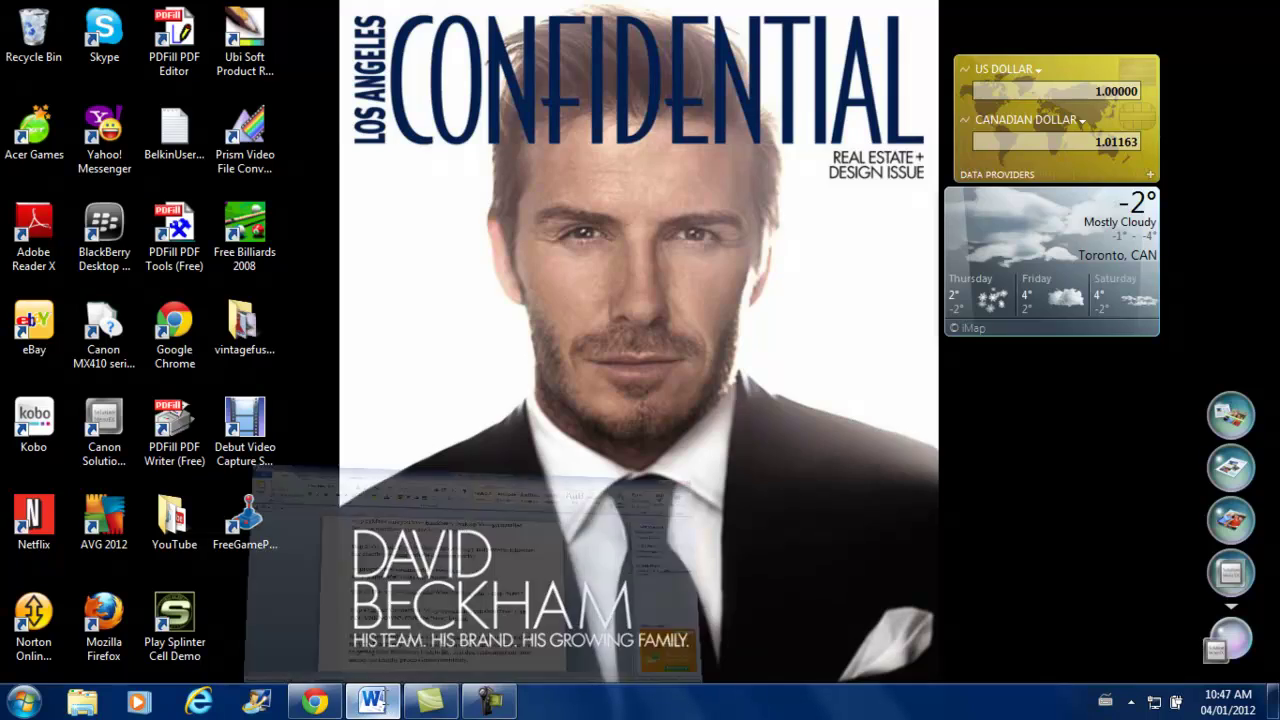
{"action": "left_click", "coordinate": [380, 703]}
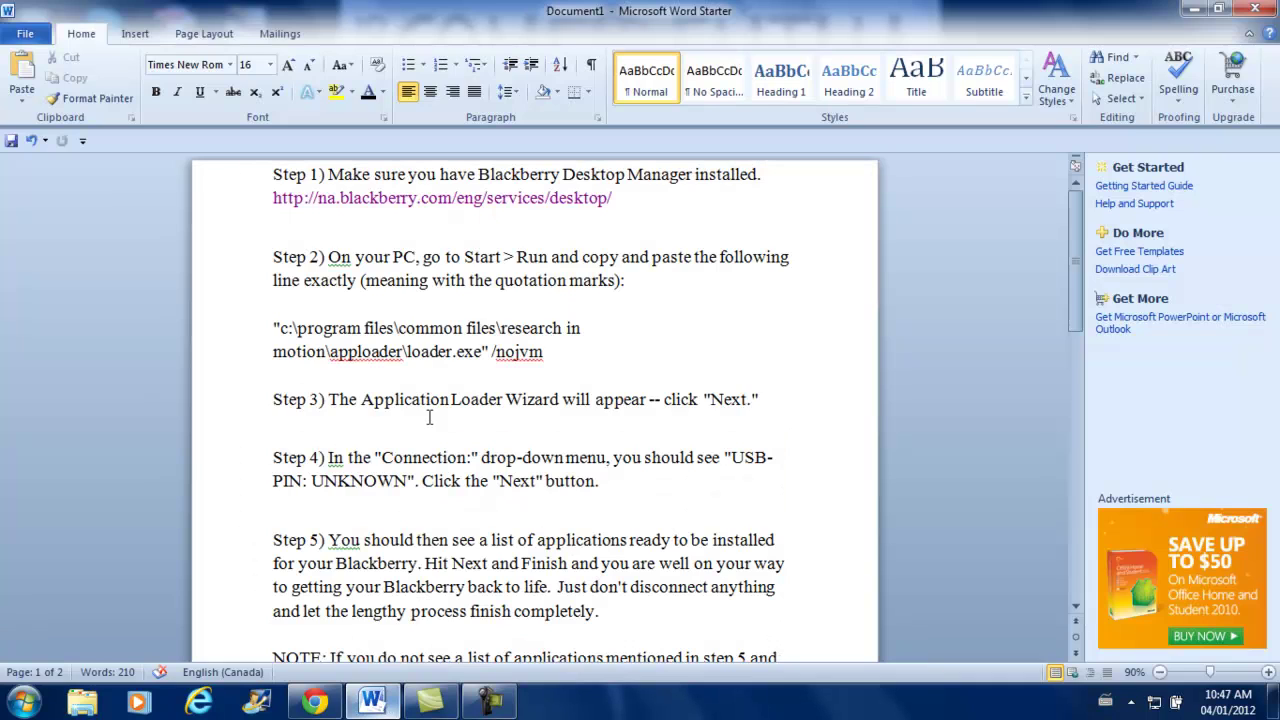
{"action": "triple_click", "coordinate": [571, 333]}
{"action": "left_click", "coordinate": [557, 352]}
{"action": "left_click", "coordinate": [378, 697]}
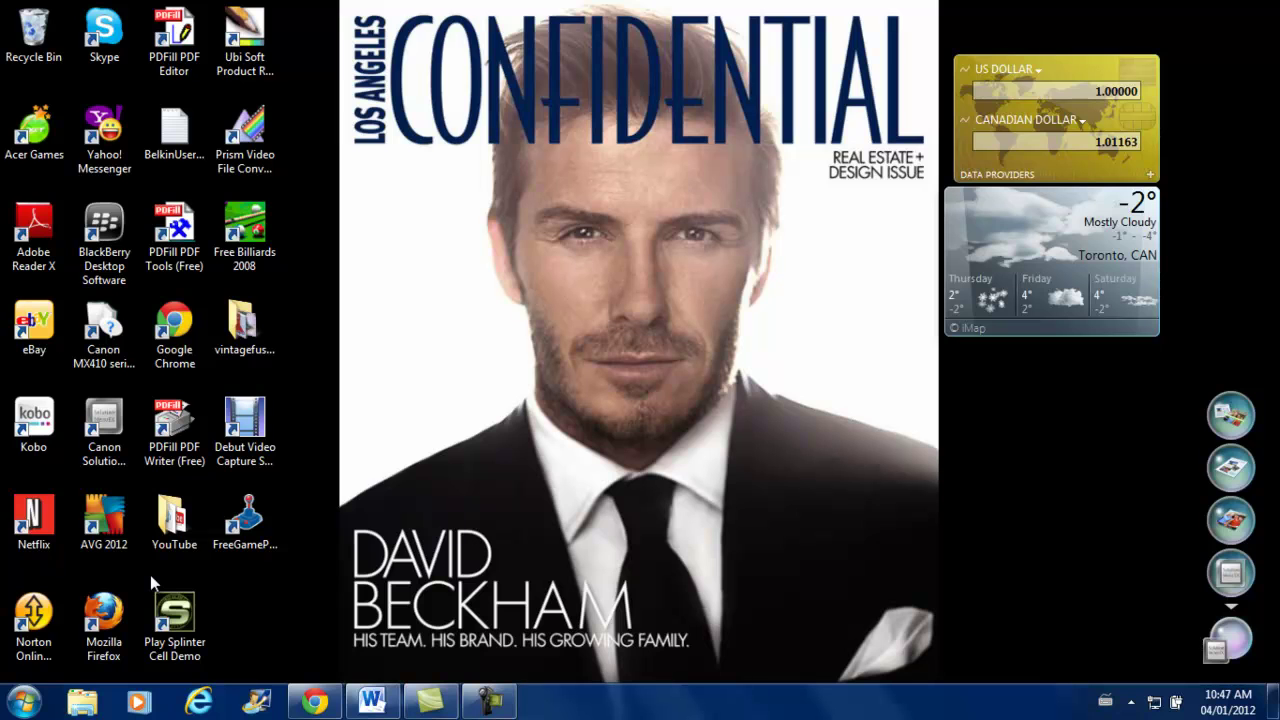
- Launch Loader from C:\Program Files (x86)\Common Files\Research In Motion\AppLoader, then return to Word
{"action": "left_click", "coordinate": [22, 703]}
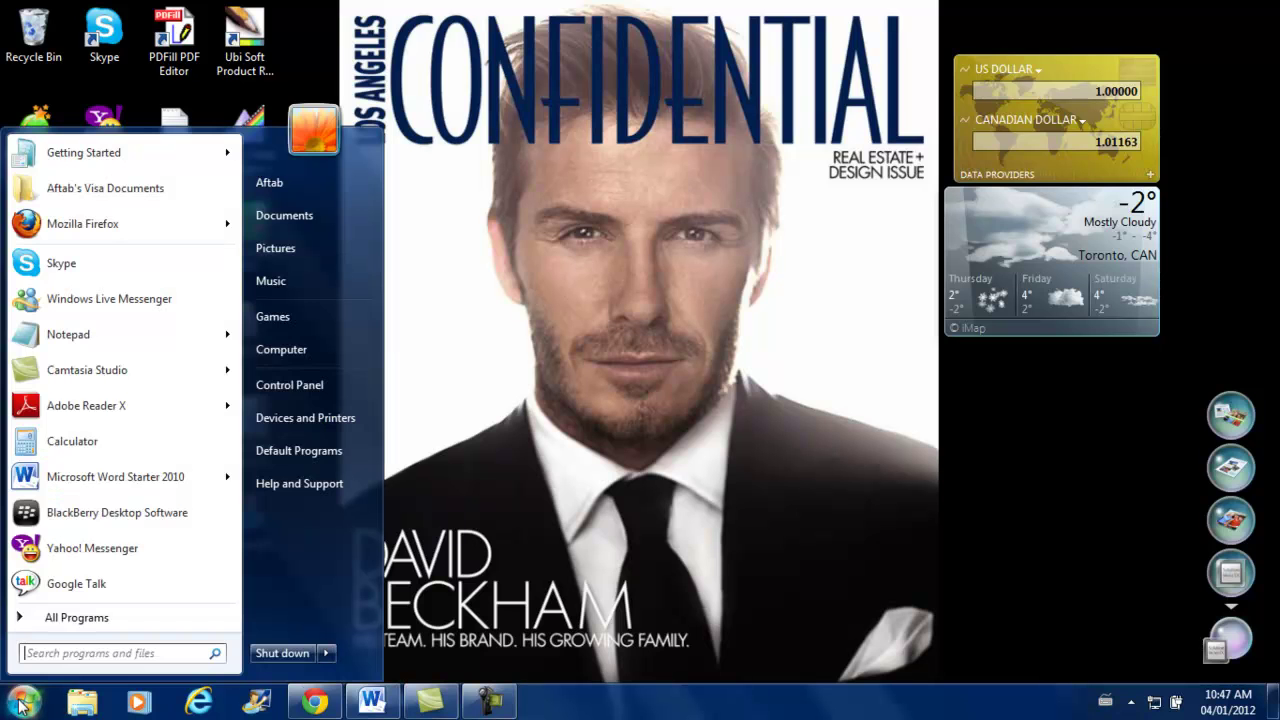
{"action": "left_click", "coordinate": [343, 360]}
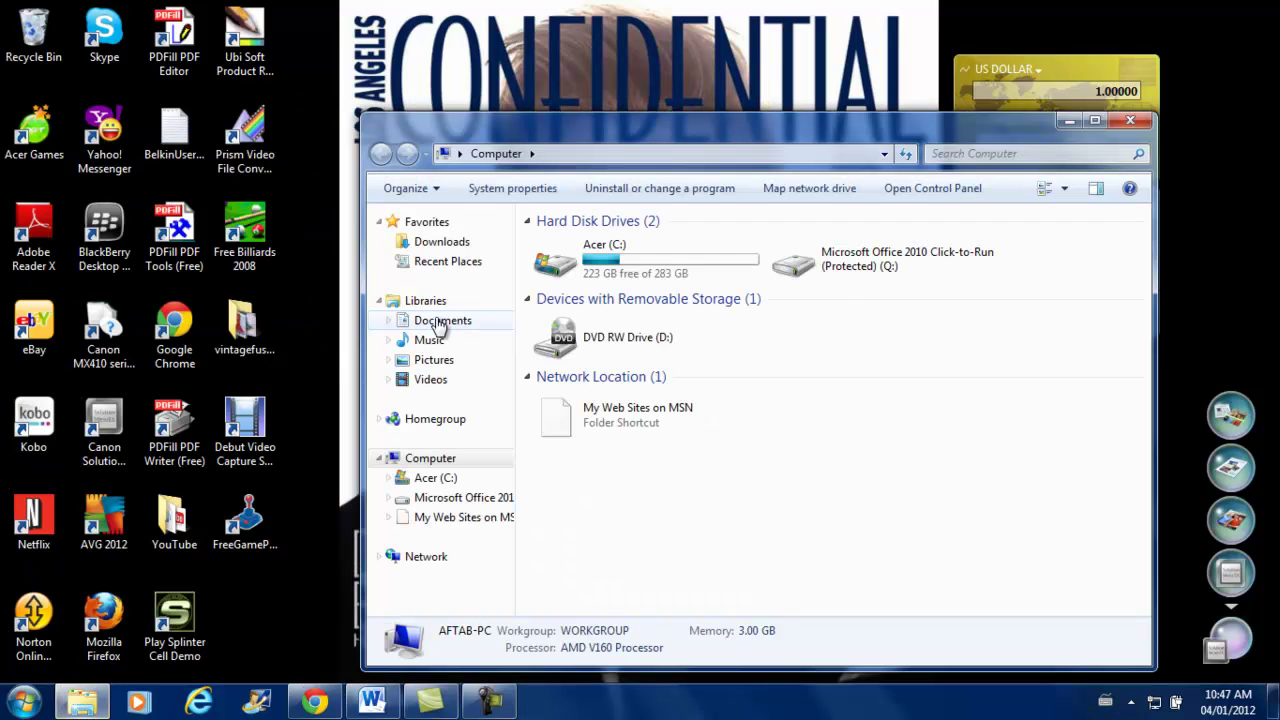
{"action": "double_click", "coordinate": [660, 272]}
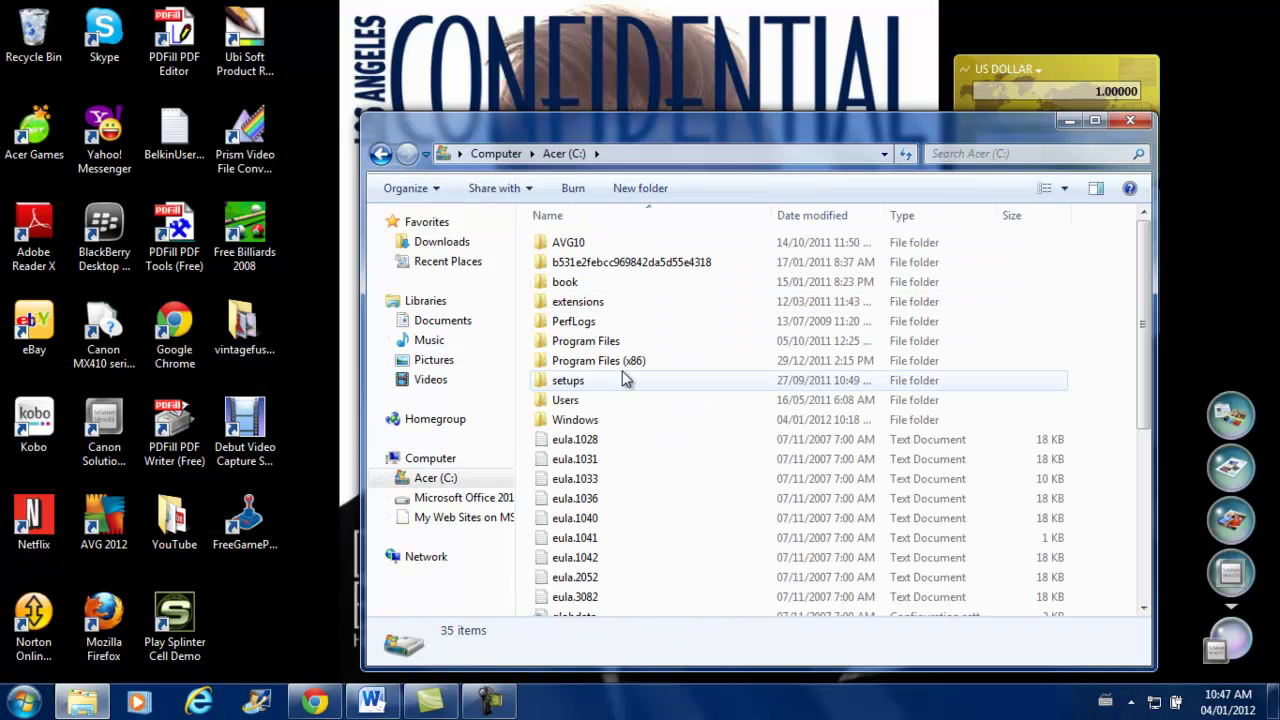
{"action": "left_click", "coordinate": [656, 369]}
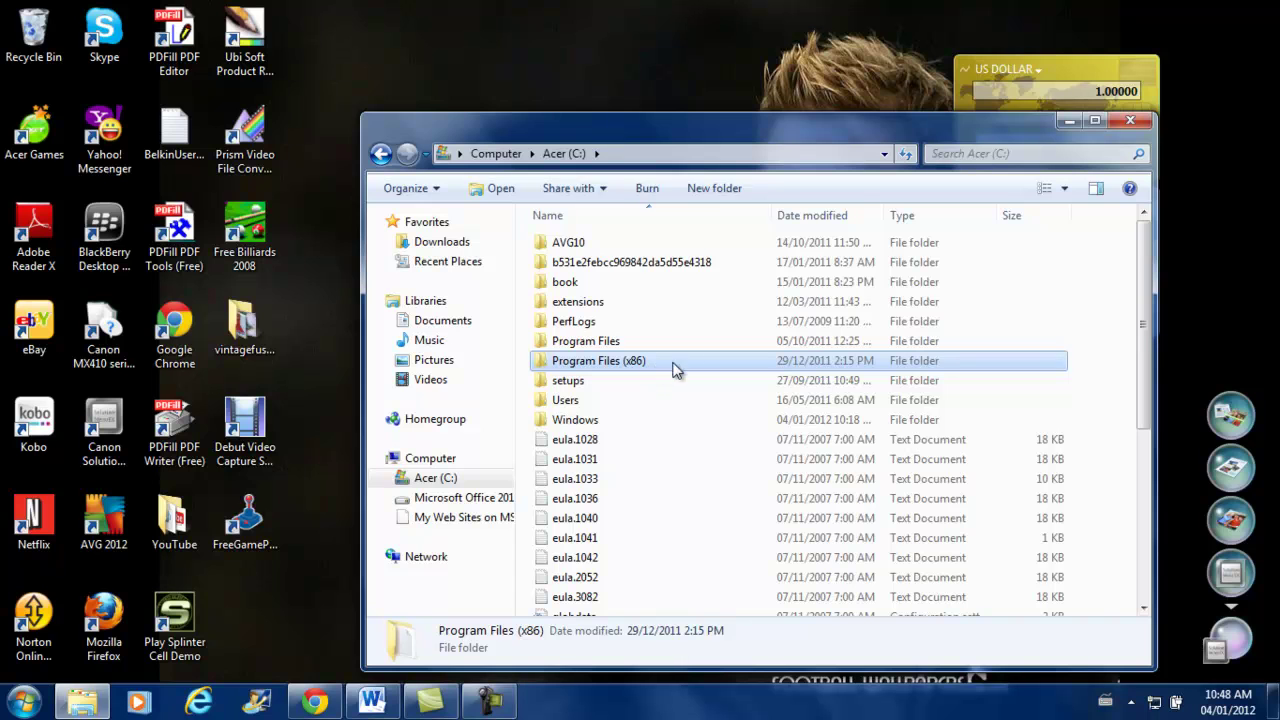
{"action": "double_click", "coordinate": [686, 366]}
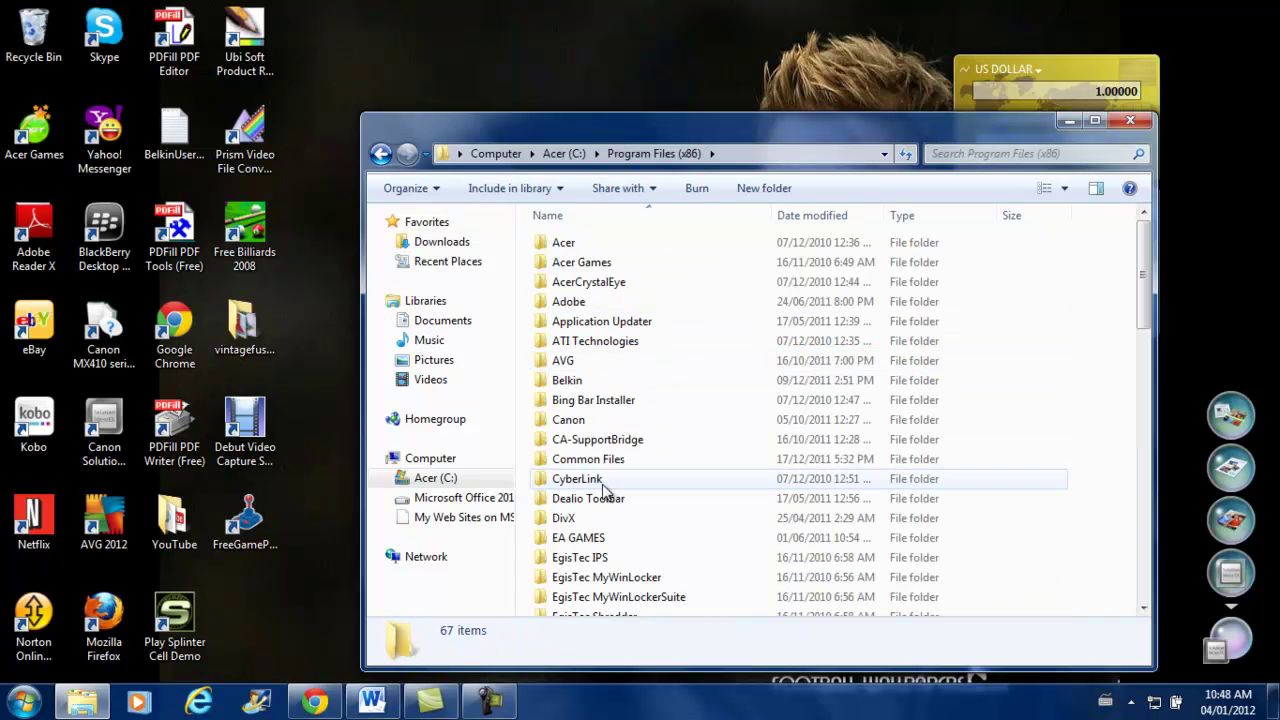
{"action": "double_click", "coordinate": [625, 459]}
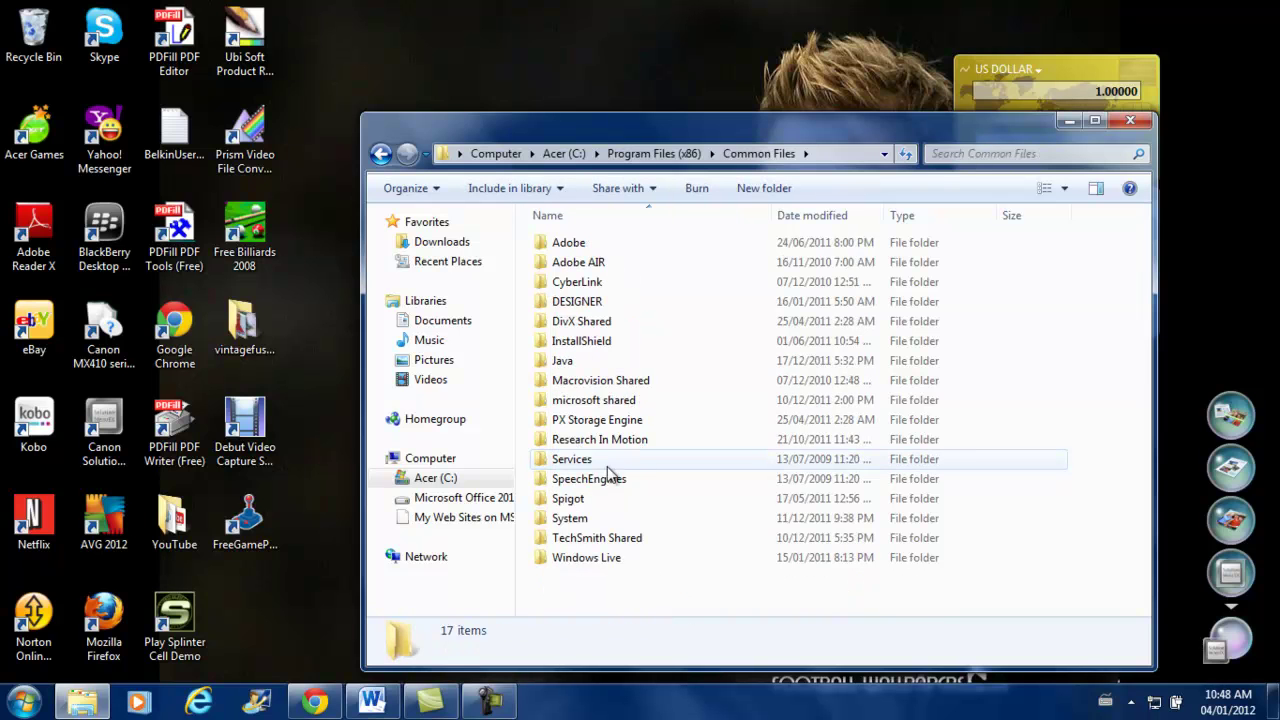
{"action": "double_click", "coordinate": [598, 443]}
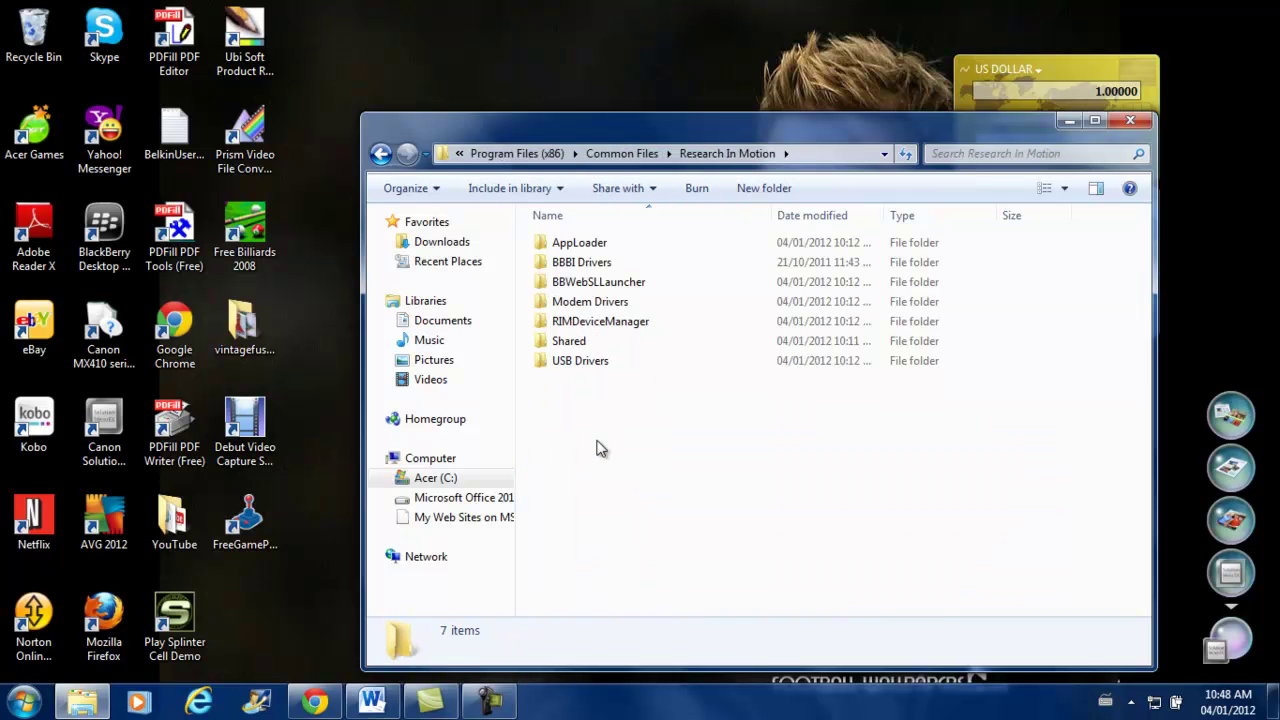
{"action": "double_click", "coordinate": [600, 245]}
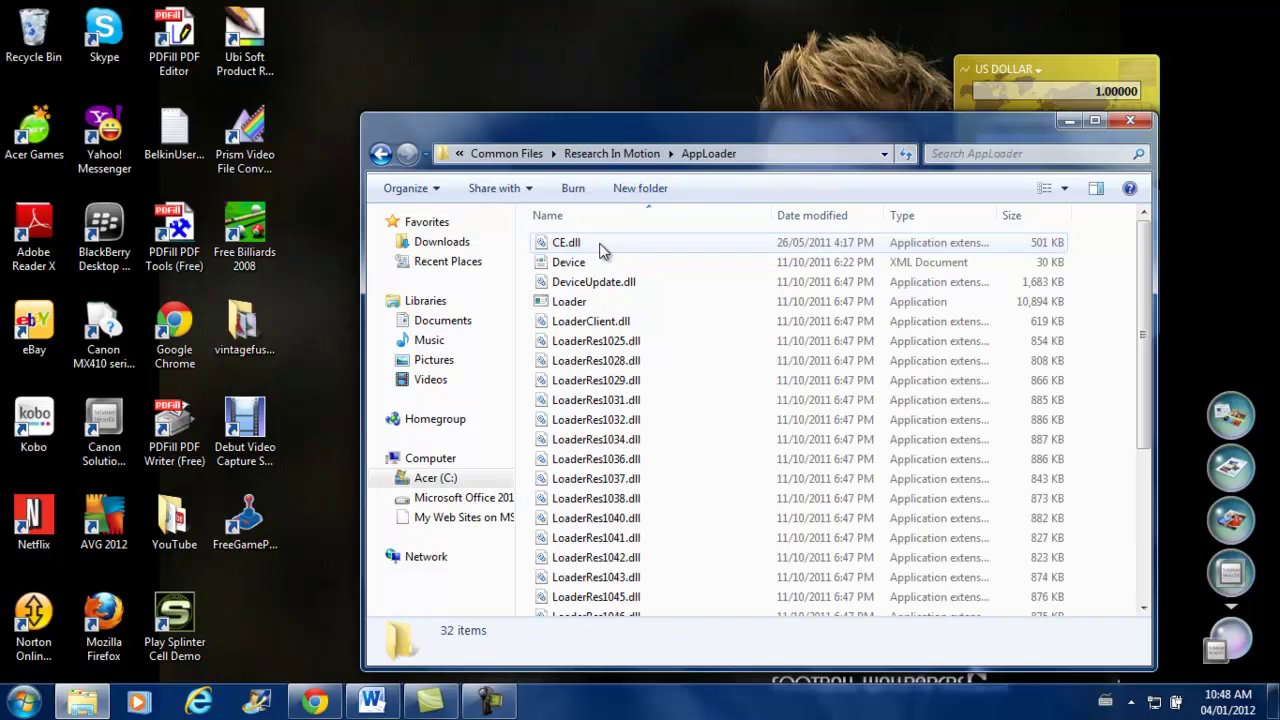
{"action": "double_click", "coordinate": [593, 305]}
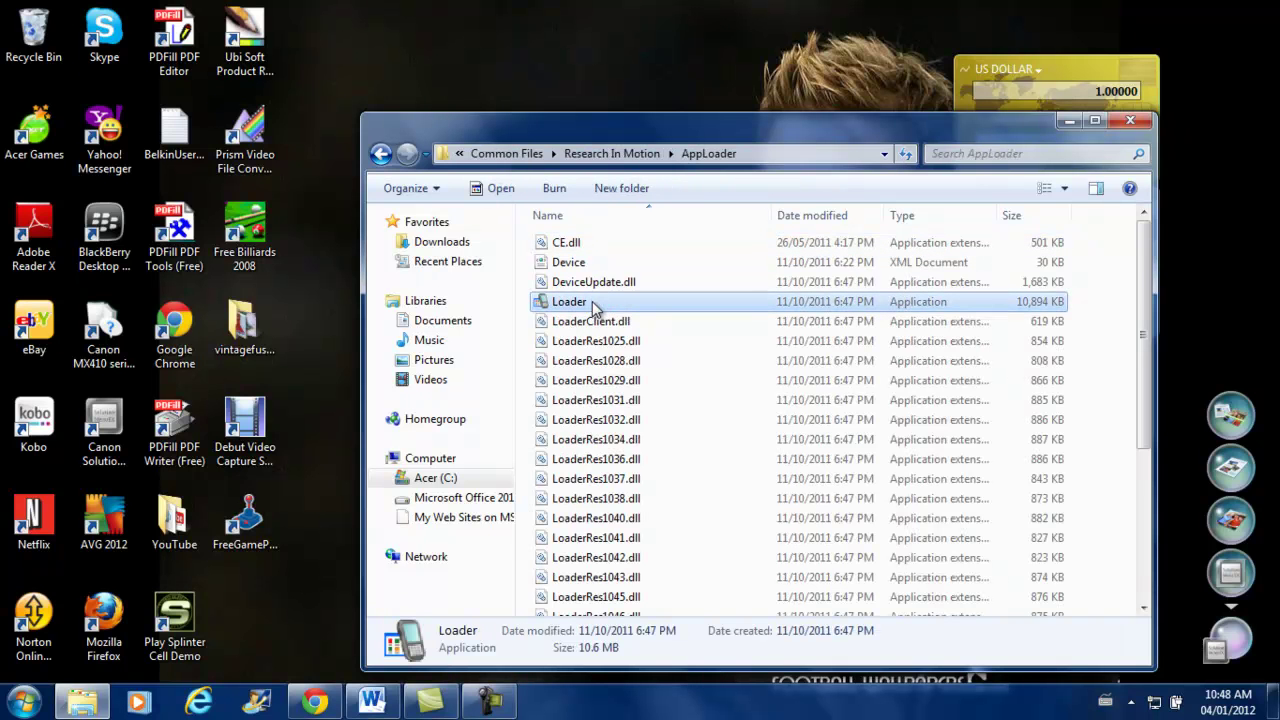
{"action": "left_click", "coordinate": [375, 703]}
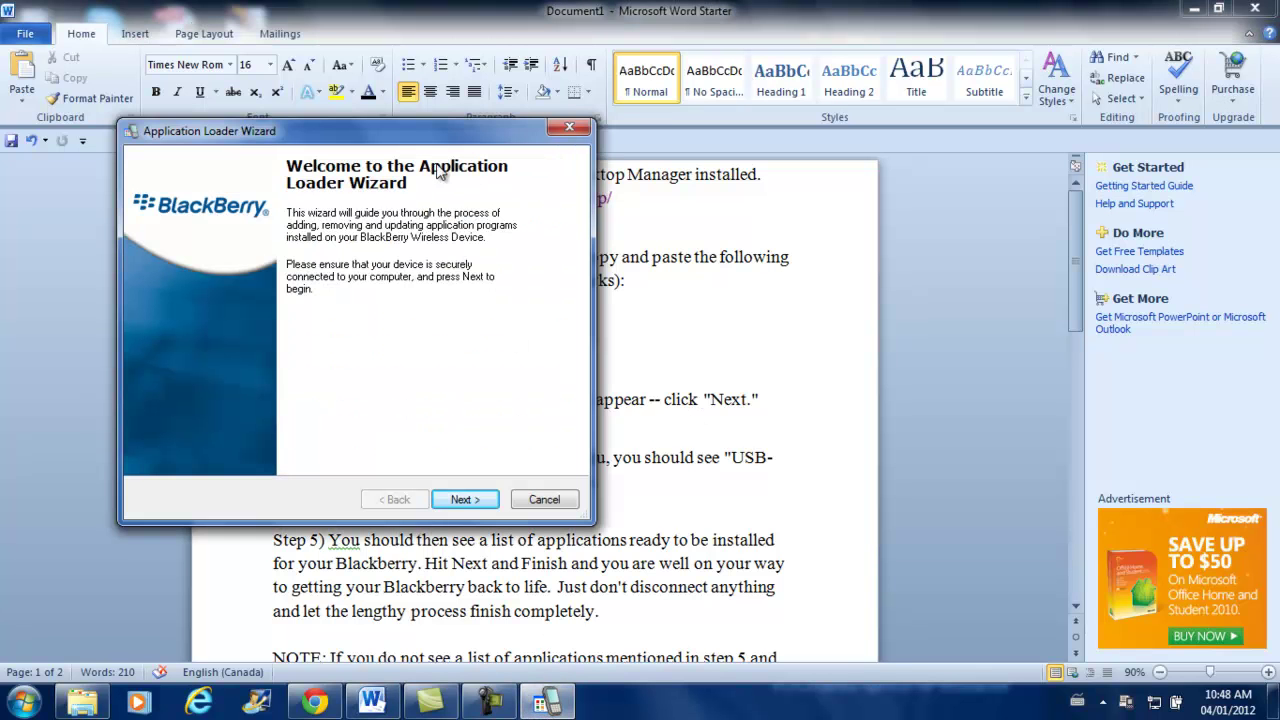
- Move the wizard aside, advance to Communication Port Selection, and confirm the Connection list is empty
{"action": "left_click_drag", "start_coordinate": [447, 147], "coordinate": [1113, 147]}
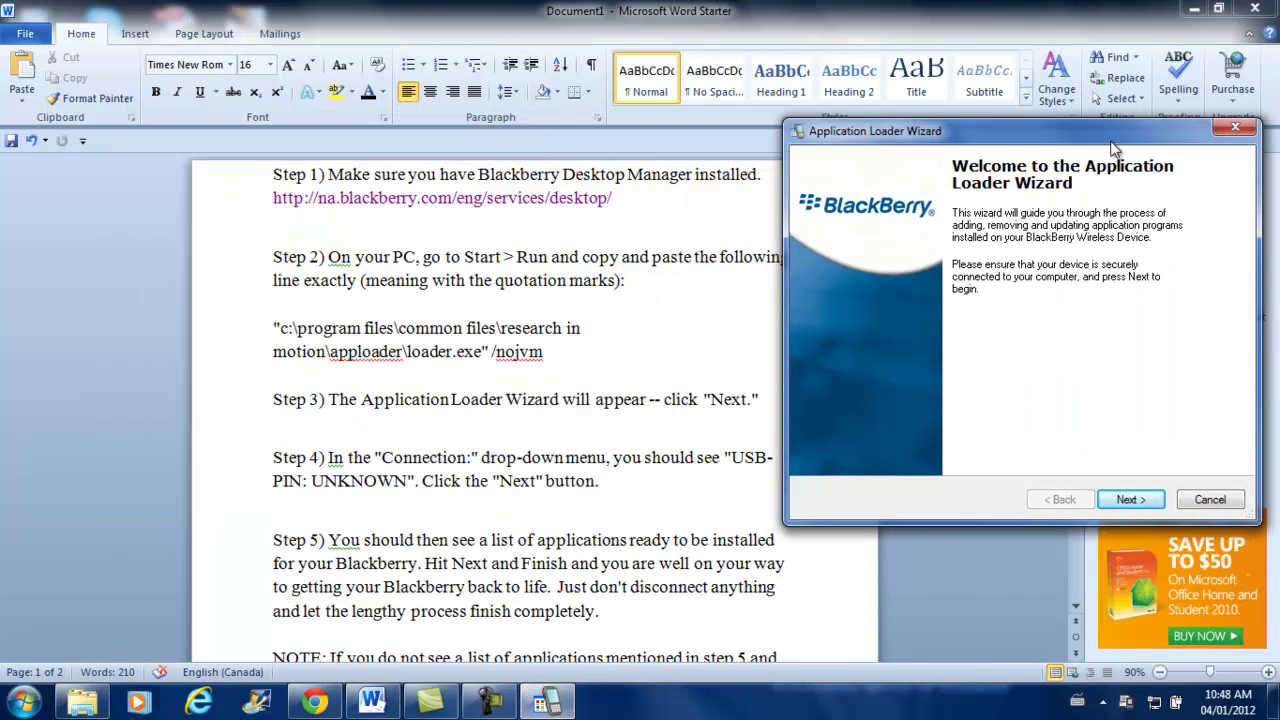
{"action": "left_click", "coordinate": [1150, 501]}
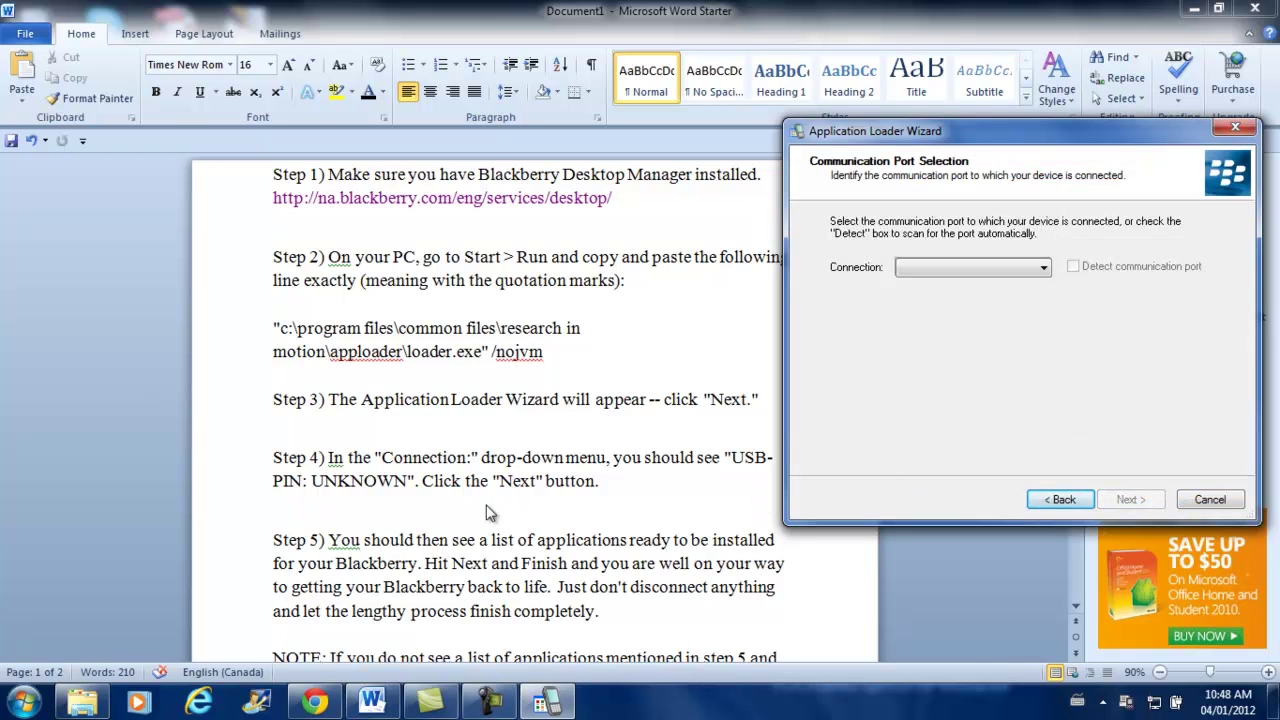
{"action": "left_click", "coordinate": [960, 266]}
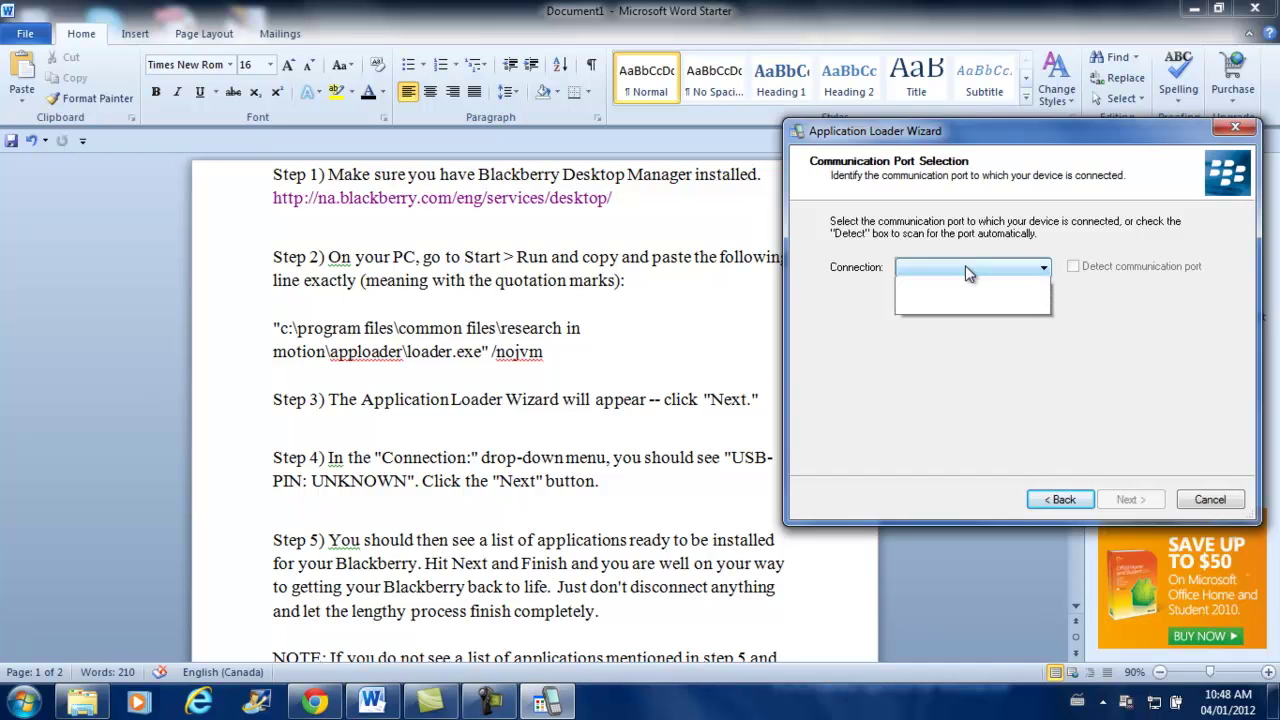
{"action": "left_click", "coordinate": [1150, 403]}
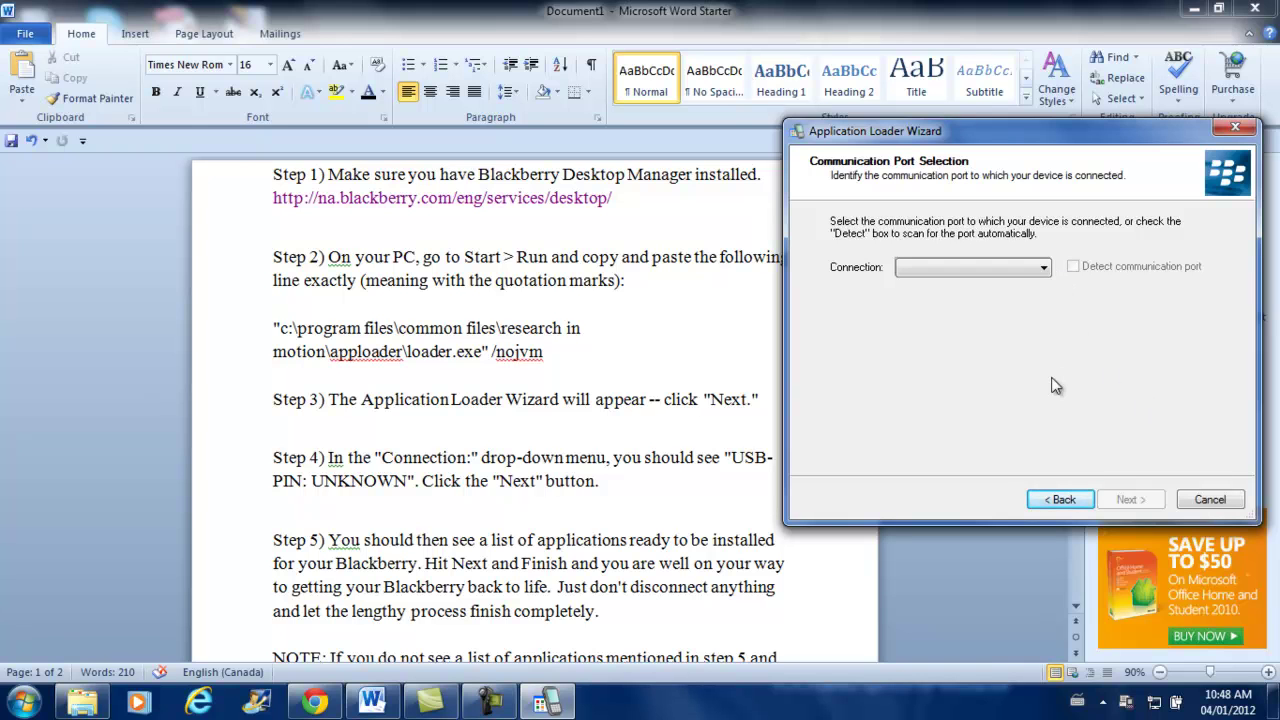
{"action": "left_click", "coordinate": [1028, 268]}
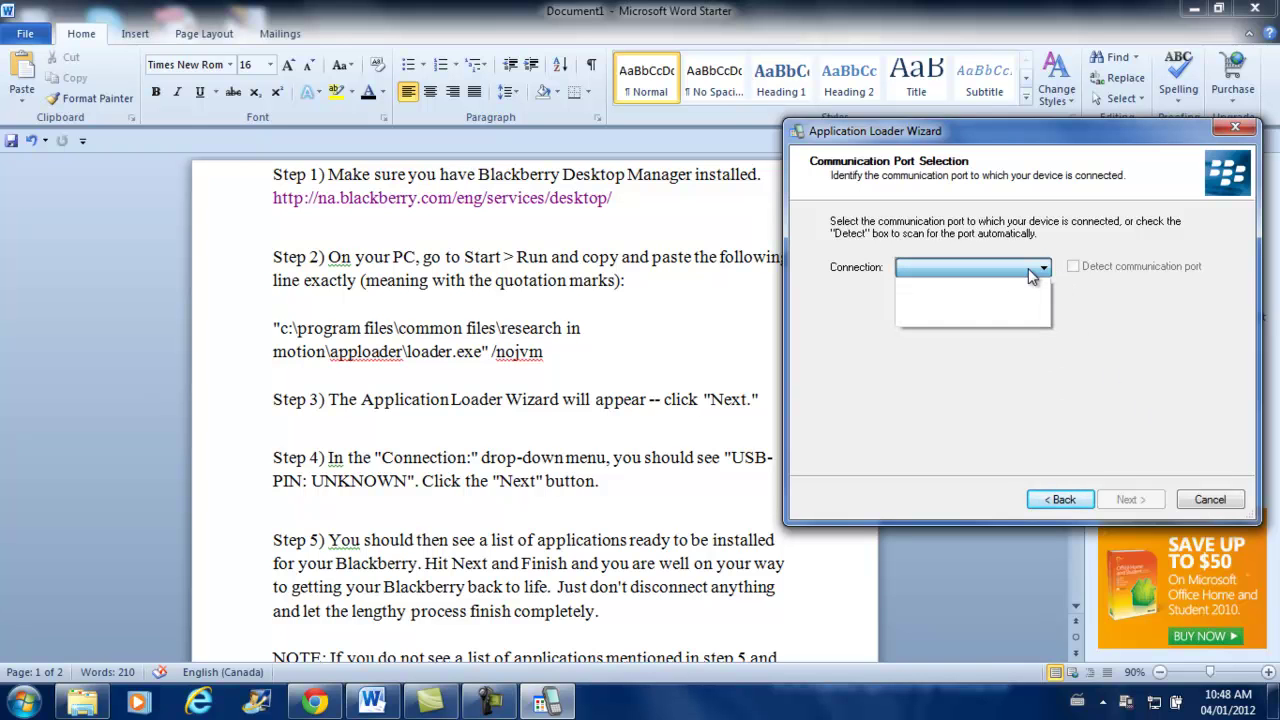
{"action": "left_click", "coordinate": [1028, 268]}
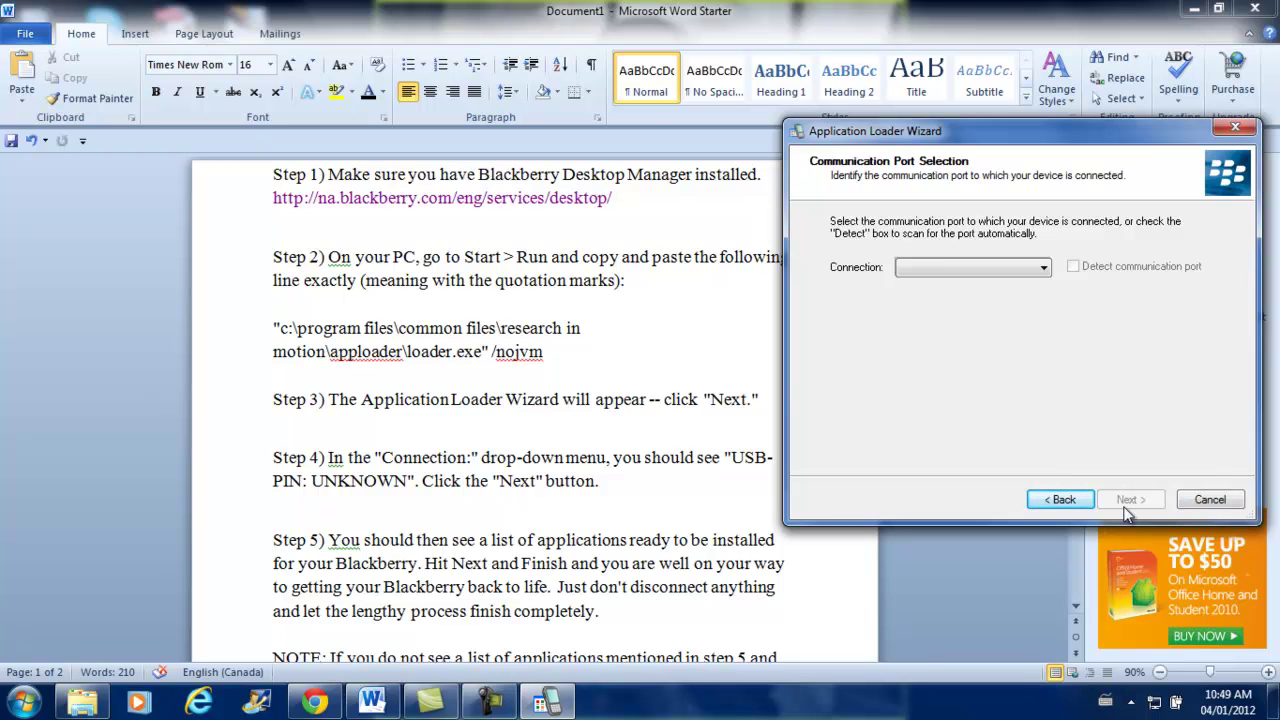
{"action": "left_click", "coordinate": [1037, 566]}
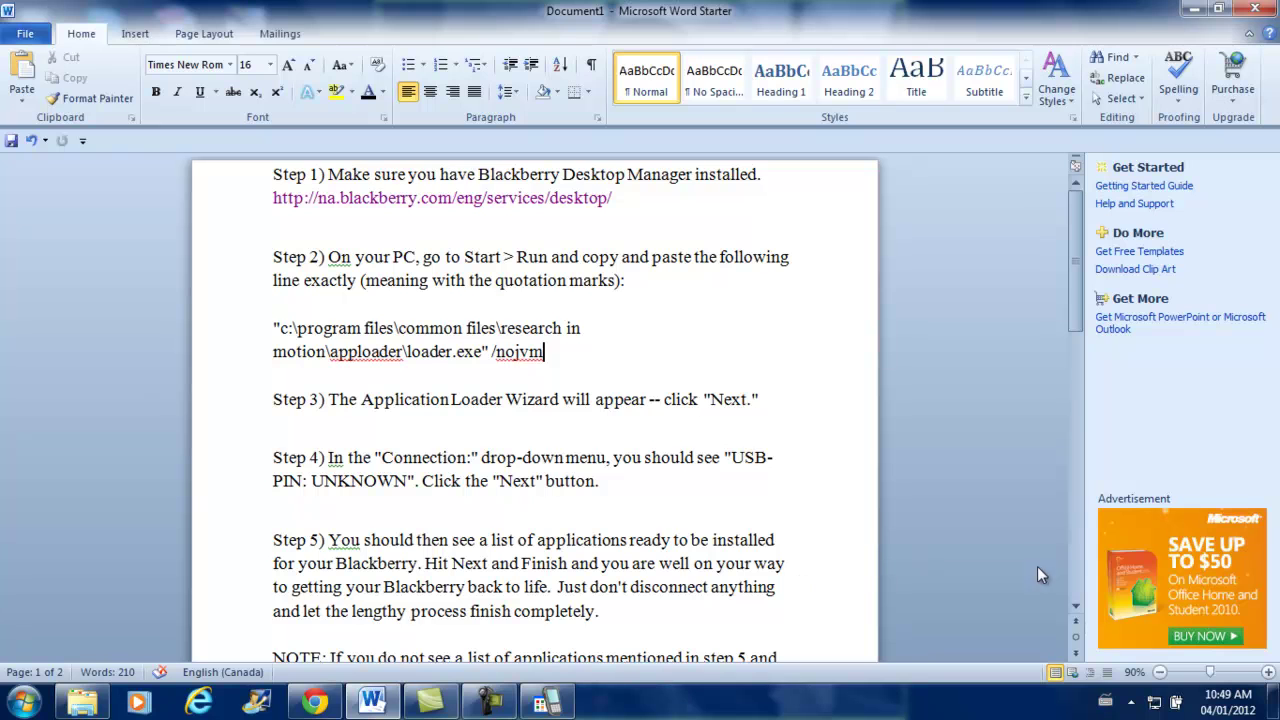
{"action": "left_click", "coordinate": [1076, 607]}
{"action": "scroll", "coordinate": [1076, 607], "scroll_direction": "down", "scroll_amount": 3}
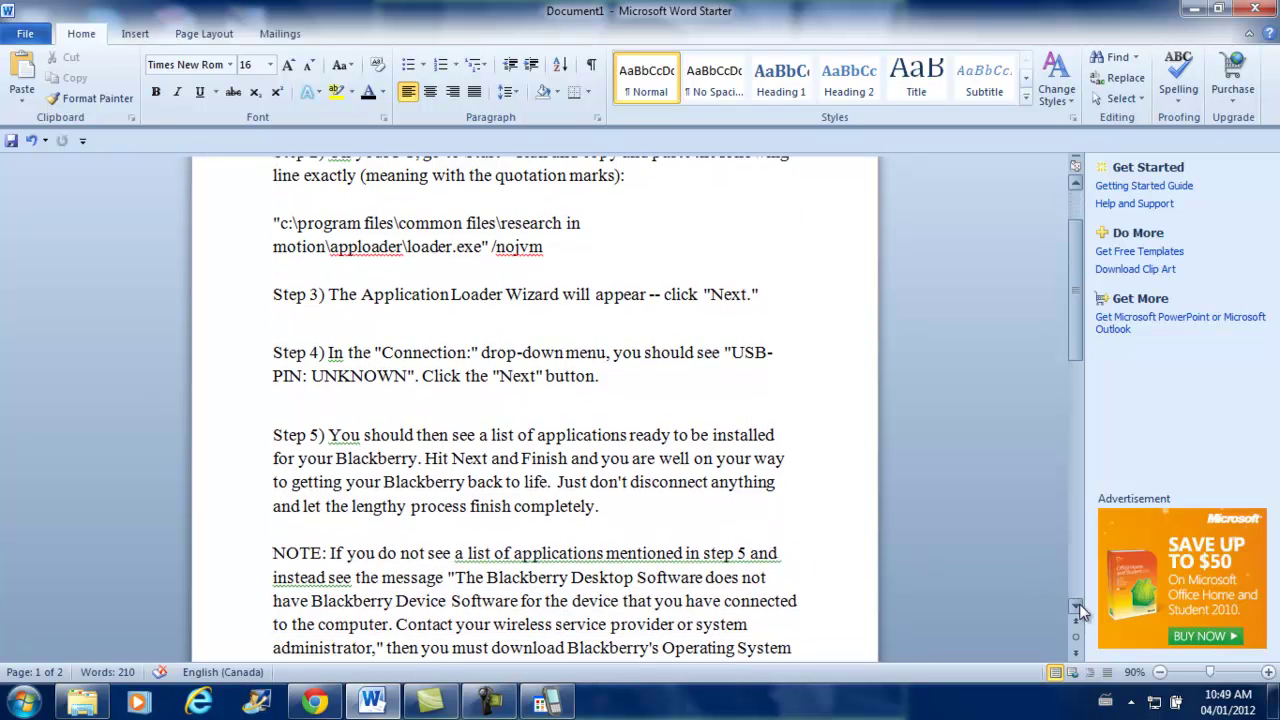
{"action": "scroll", "coordinate": [1080, 612], "scroll_direction": "down", "scroll_amount": 3}
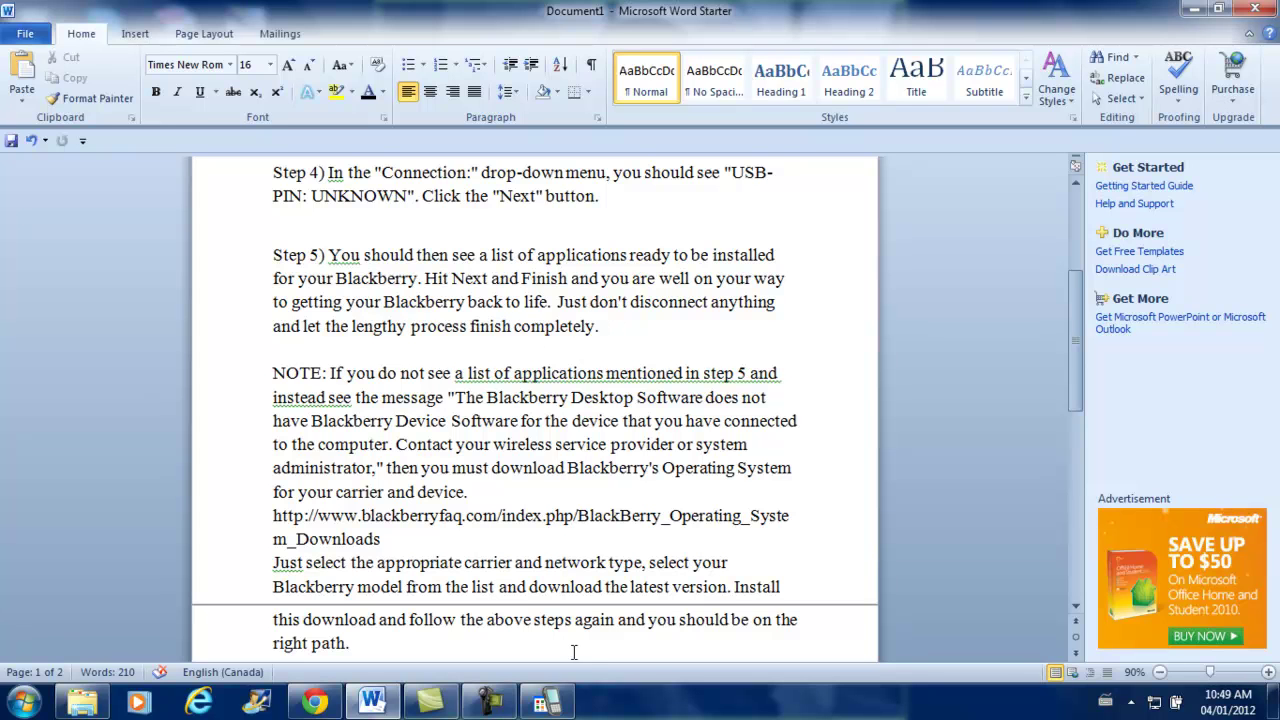
{"action": "left_click", "coordinate": [545, 703]}
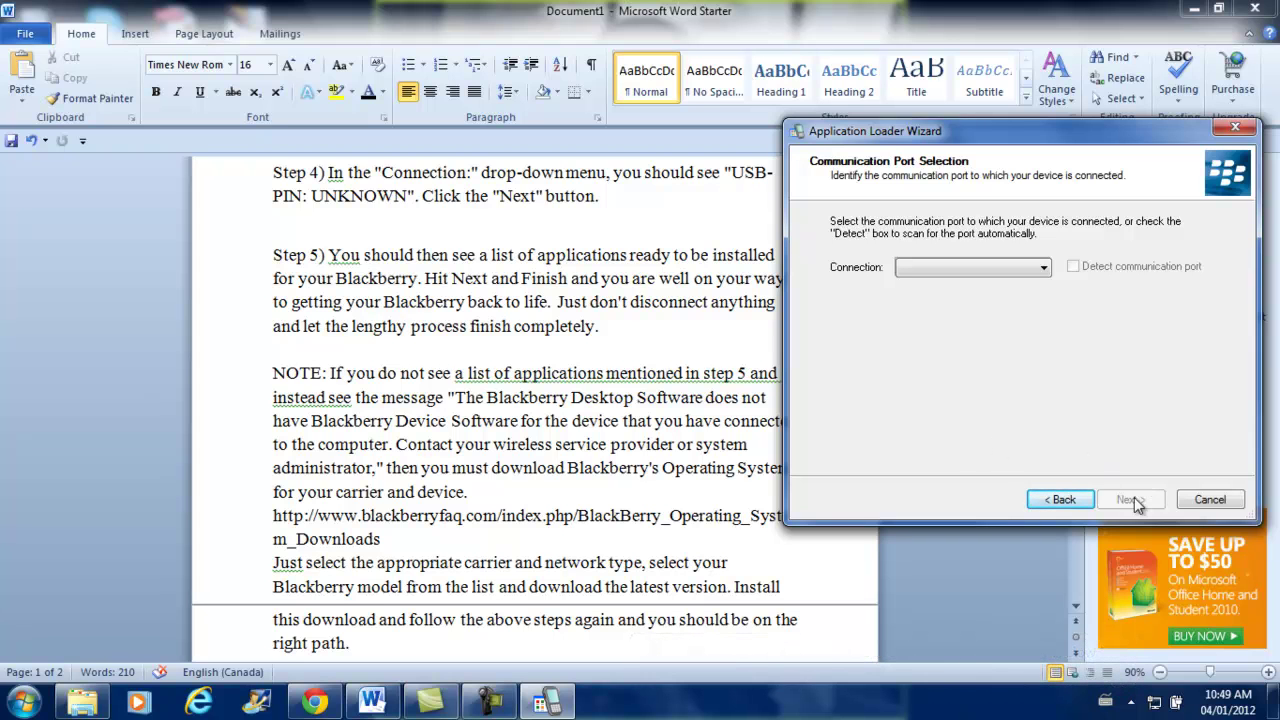
{"action": "left_click", "coordinate": [1075, 608]}
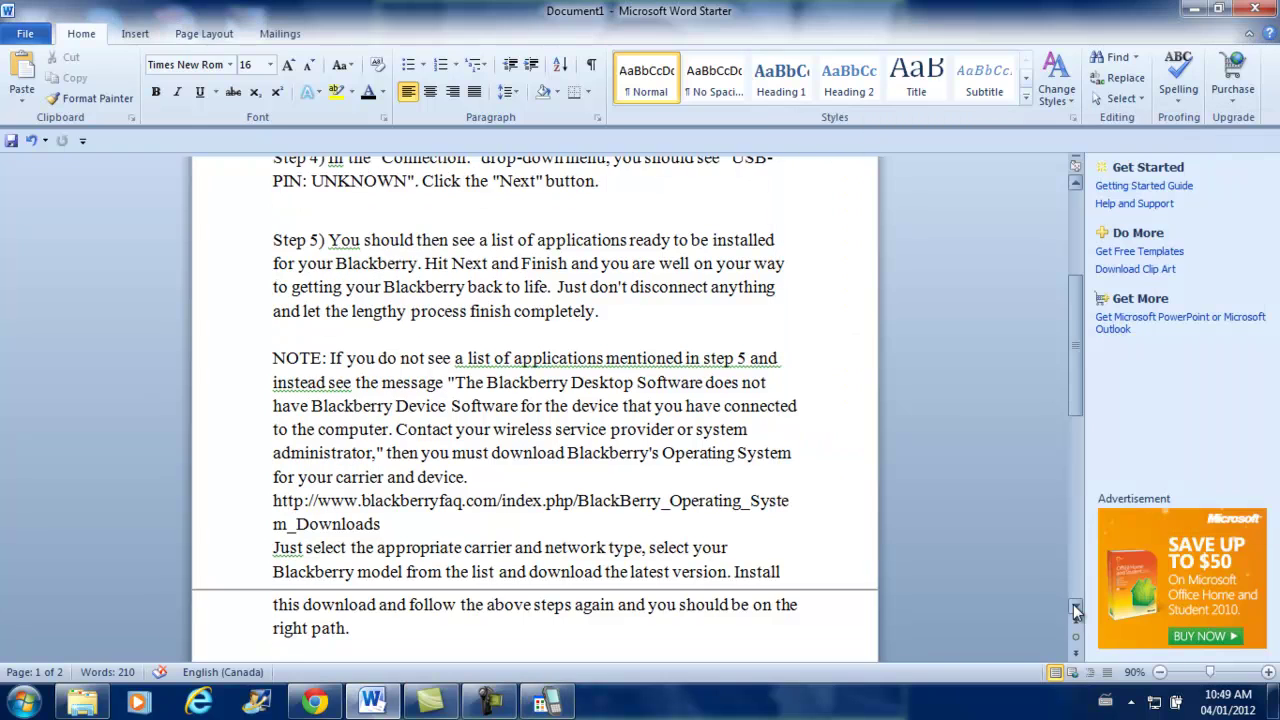
{"action": "left_click", "coordinate": [1075, 610]}
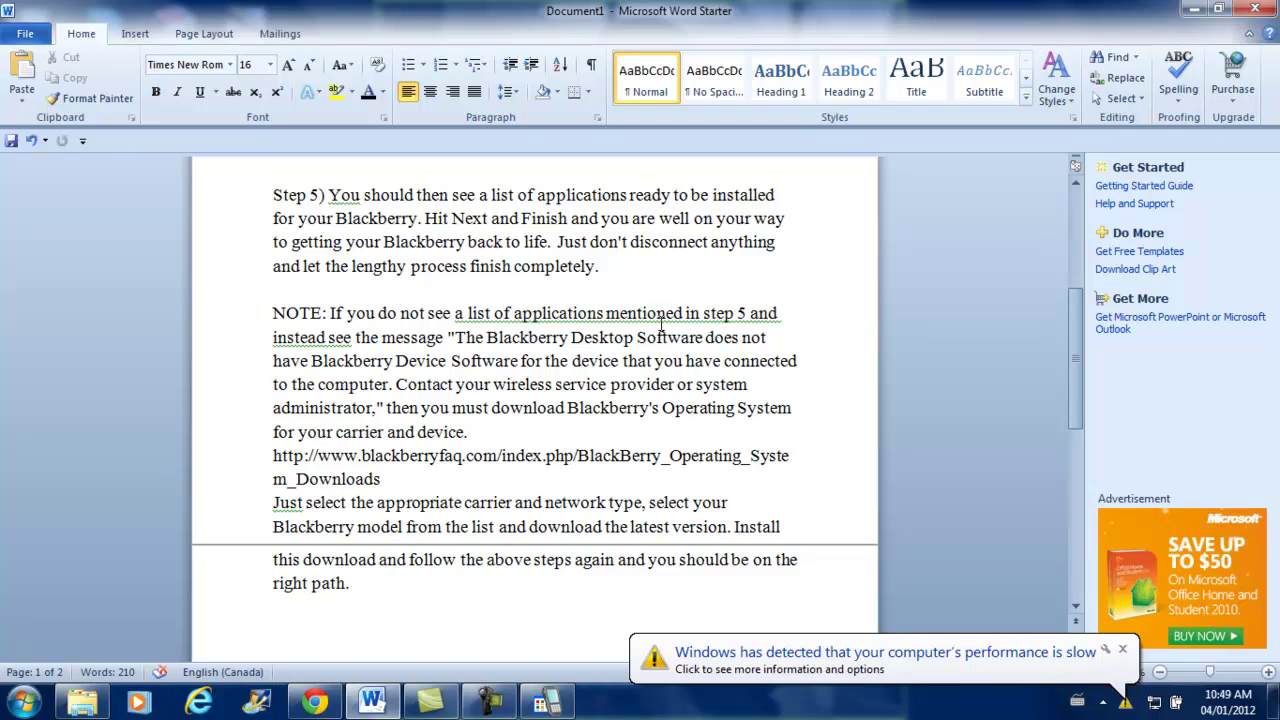
- Delete 'Contact your wireless service provider or system administrator' from the NOTE, leaving 202 words
{"action": "left_click_drag", "start_coordinate": [1079, 405], "coordinate": [1073, 442]}
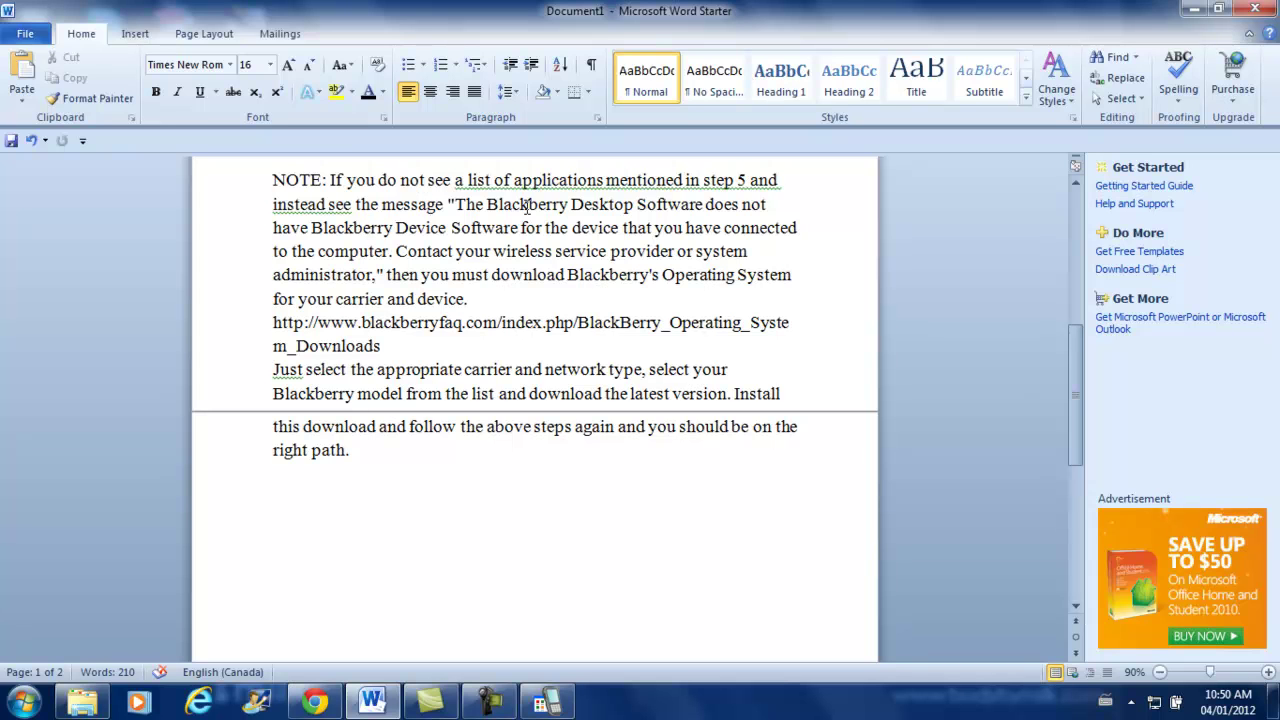
{"action": "left_click_drag", "start_coordinate": [456, 204], "coordinate": [391, 256]}
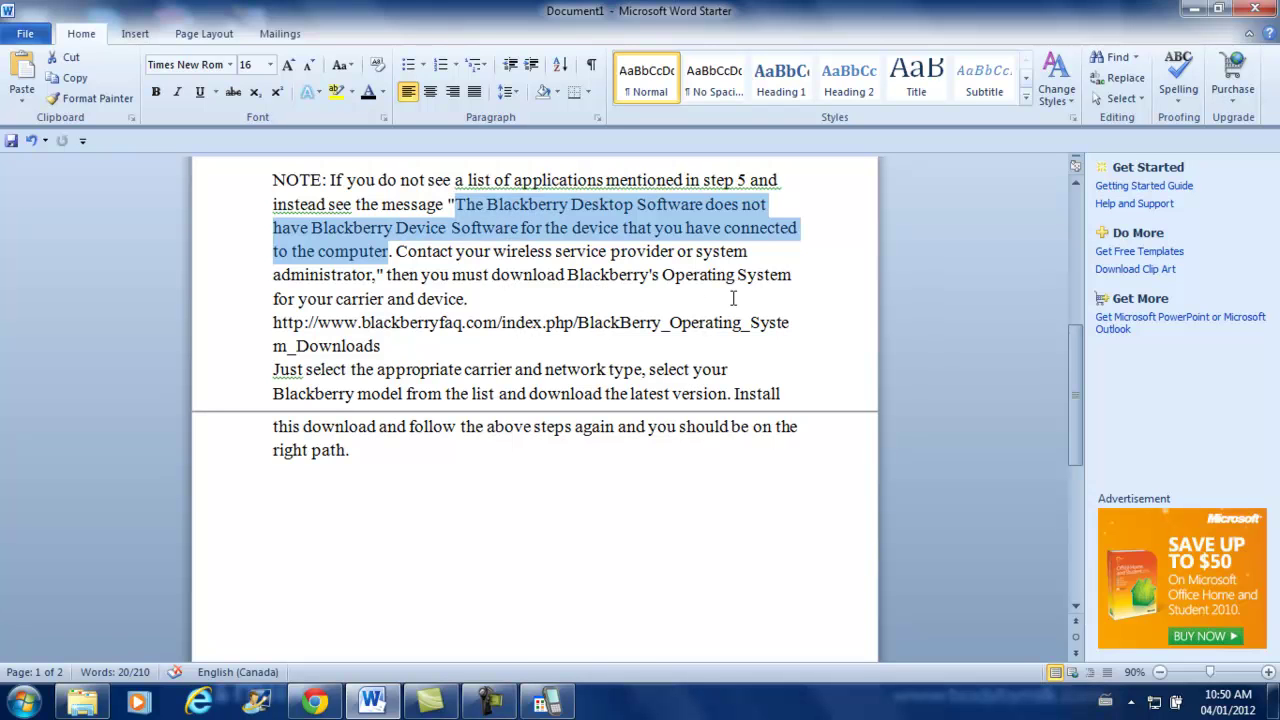
{"action": "left_click", "coordinate": [733, 298]}
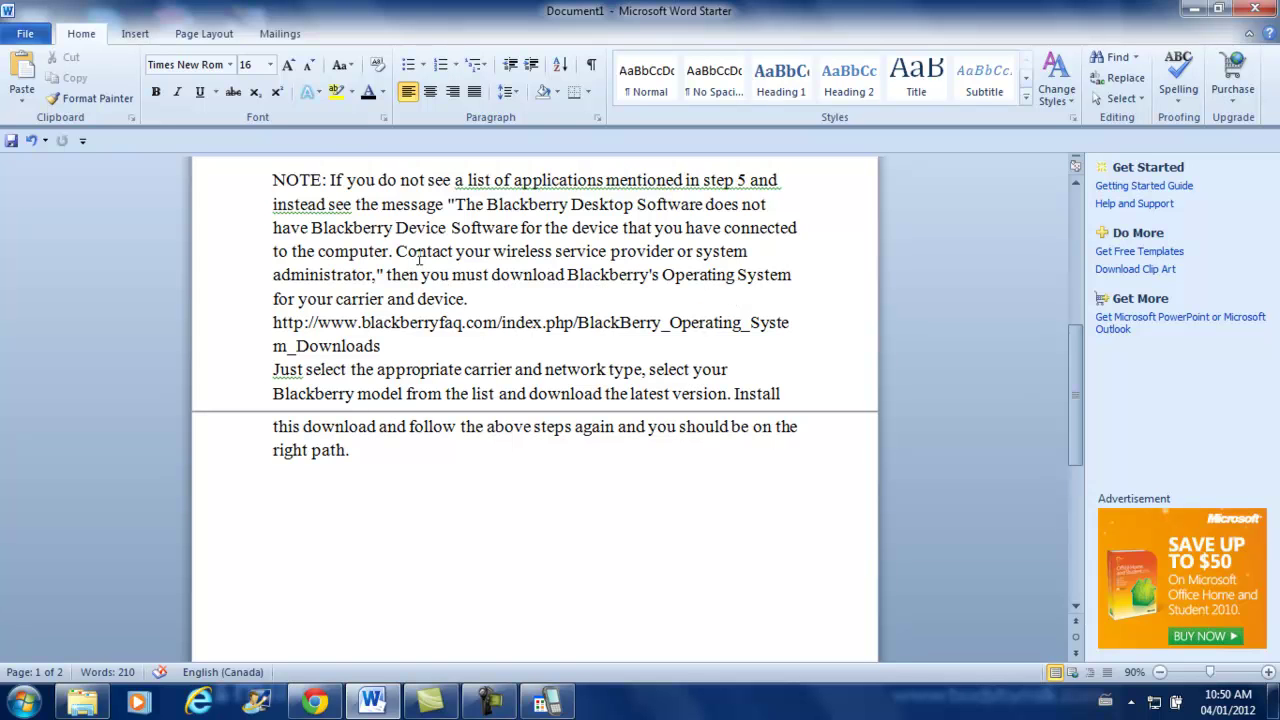
{"action": "left_click_drag", "start_coordinate": [398, 247], "coordinate": [375, 278]}
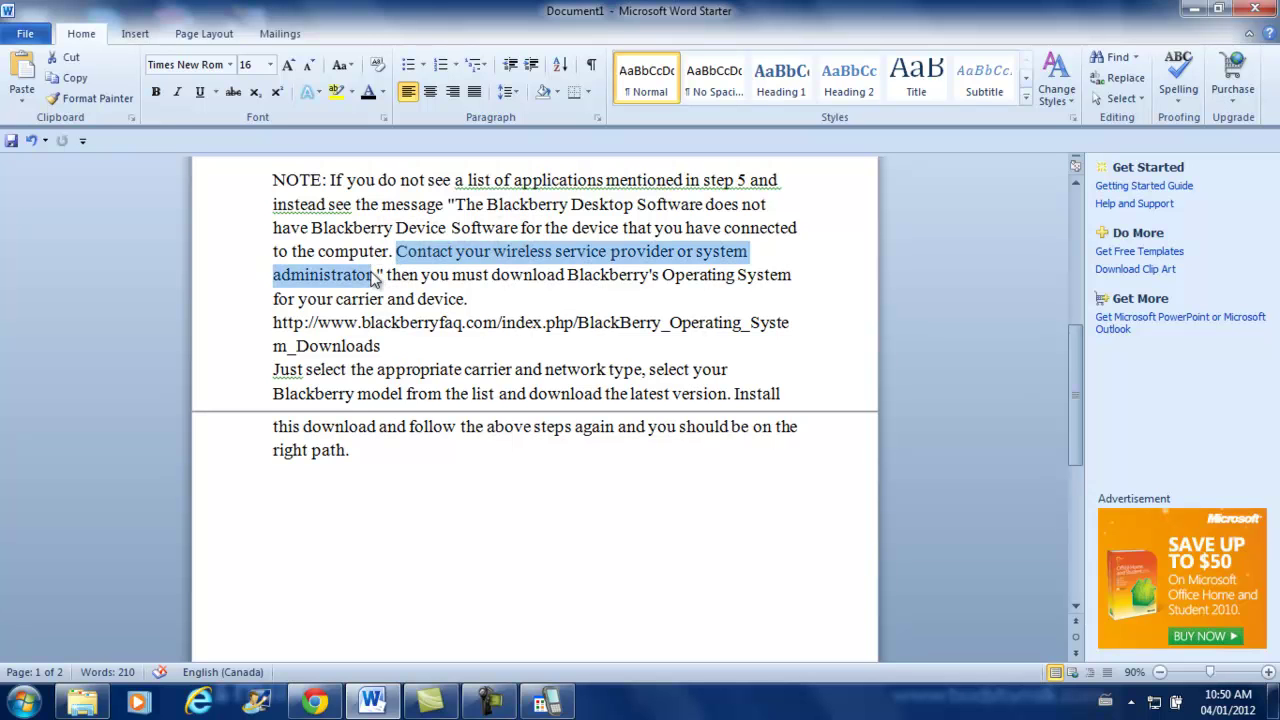
{"action": "key", "text": "Delete"}
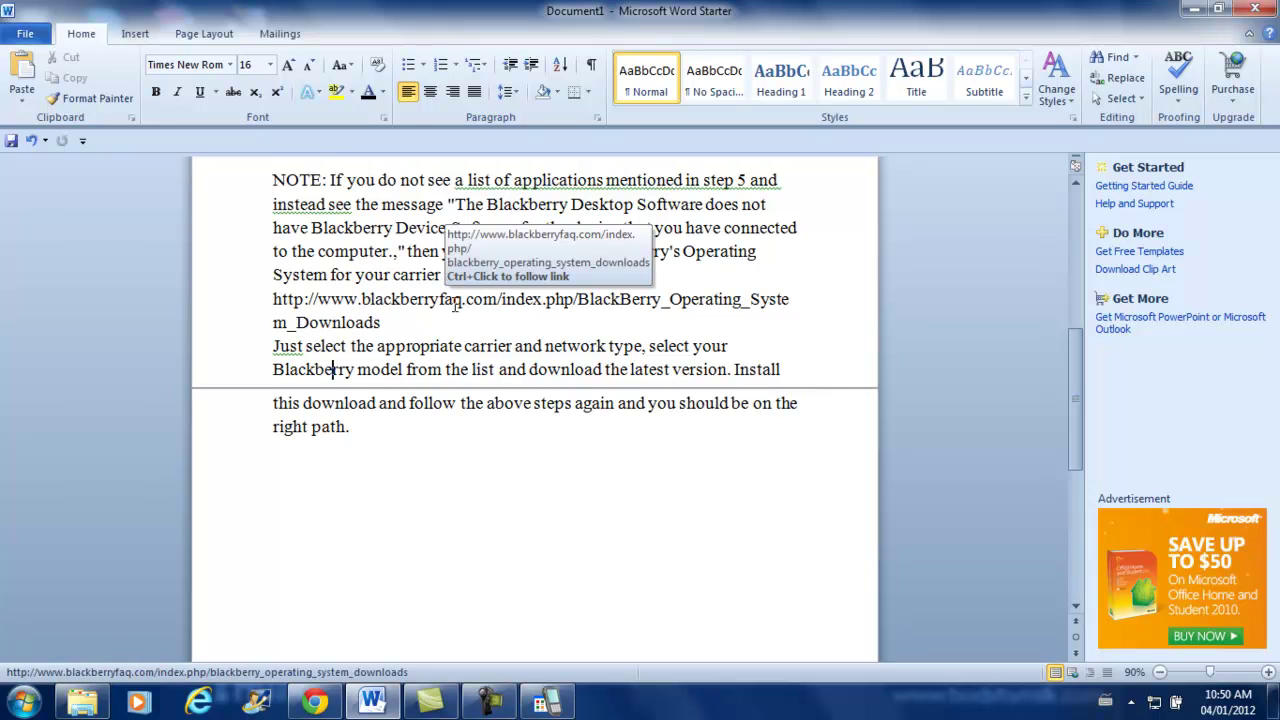
- Open the blackberryfaq OS downloads link in maximized Internet Explorer and pick Claro Argentina
{"action": "left_click", "coordinate": [453, 308], "text": "ctrl"}
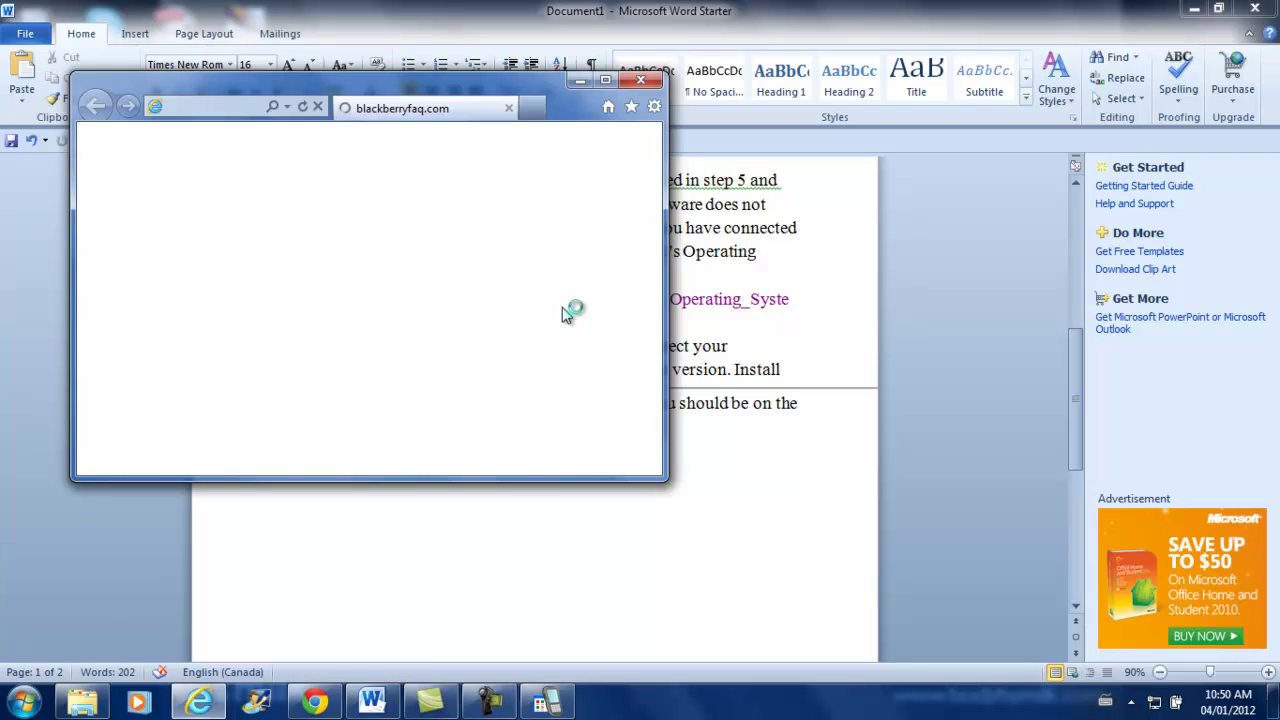
{"action": "left_click", "coordinate": [602, 82]}
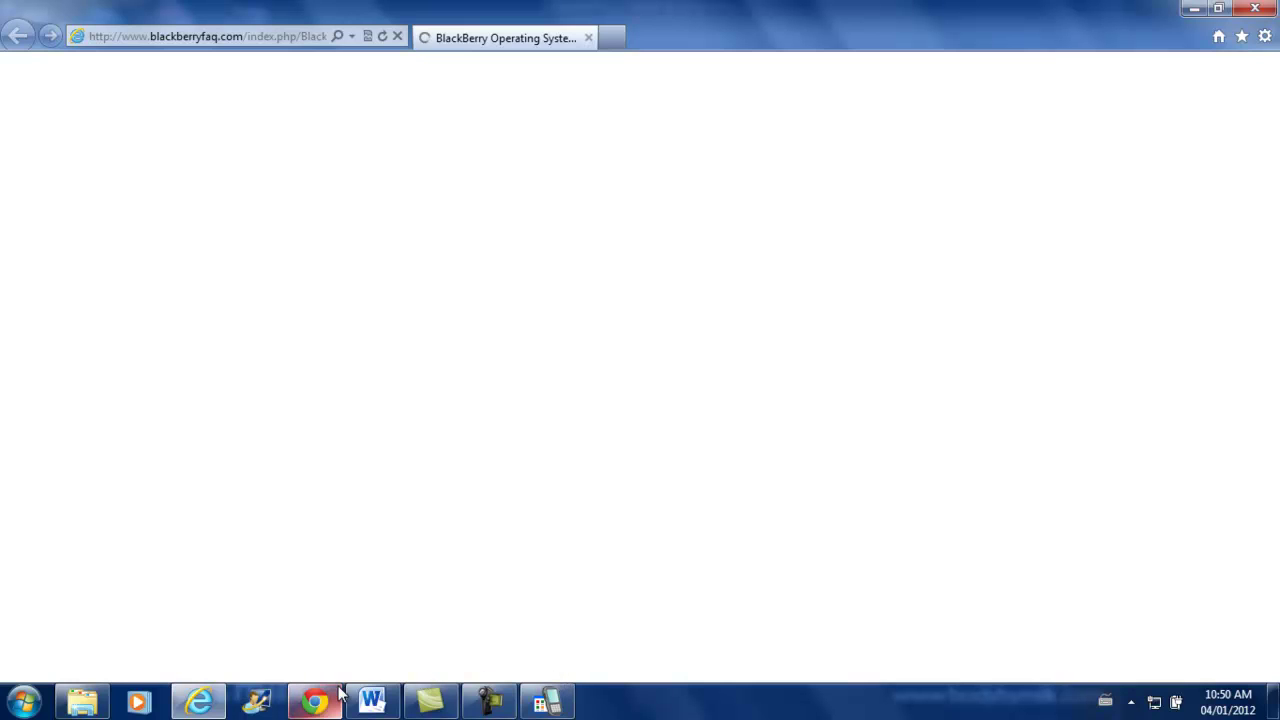
{"action": "mouse_move", "coordinate": [322, 696]}
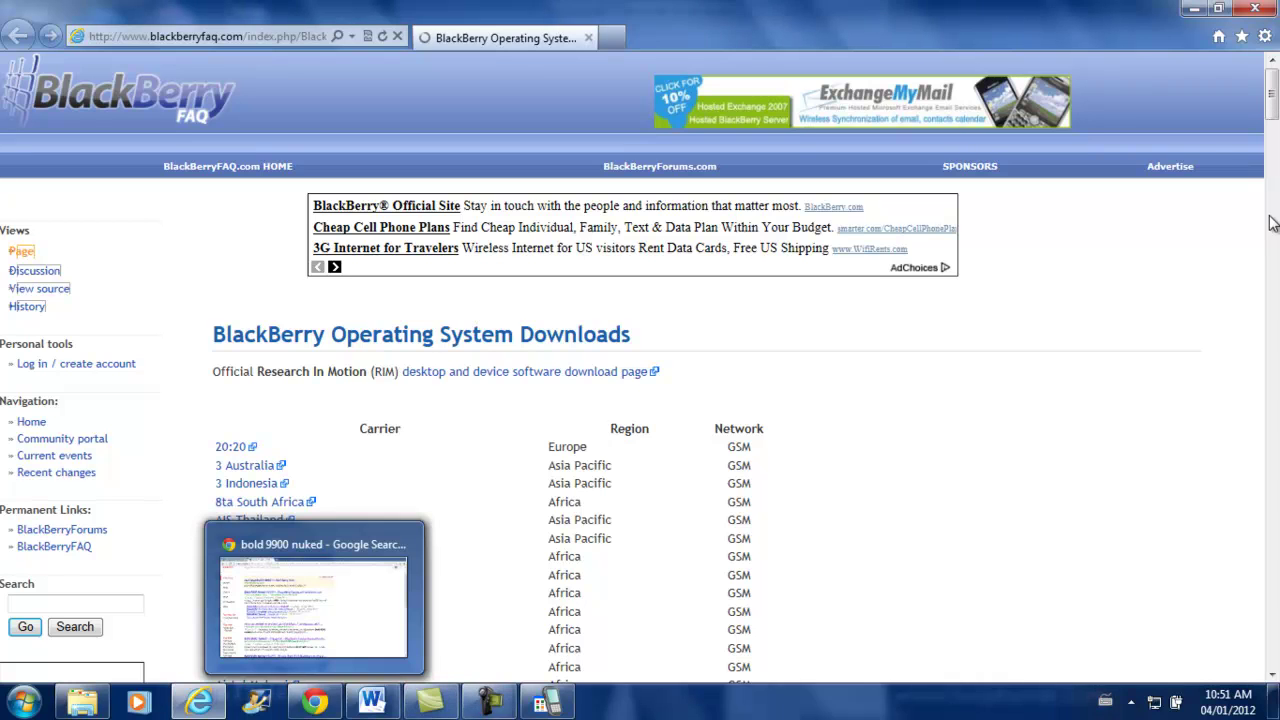
{"action": "left_click_drag", "start_coordinate": [1270, 95], "coordinate": [1272, 232]}
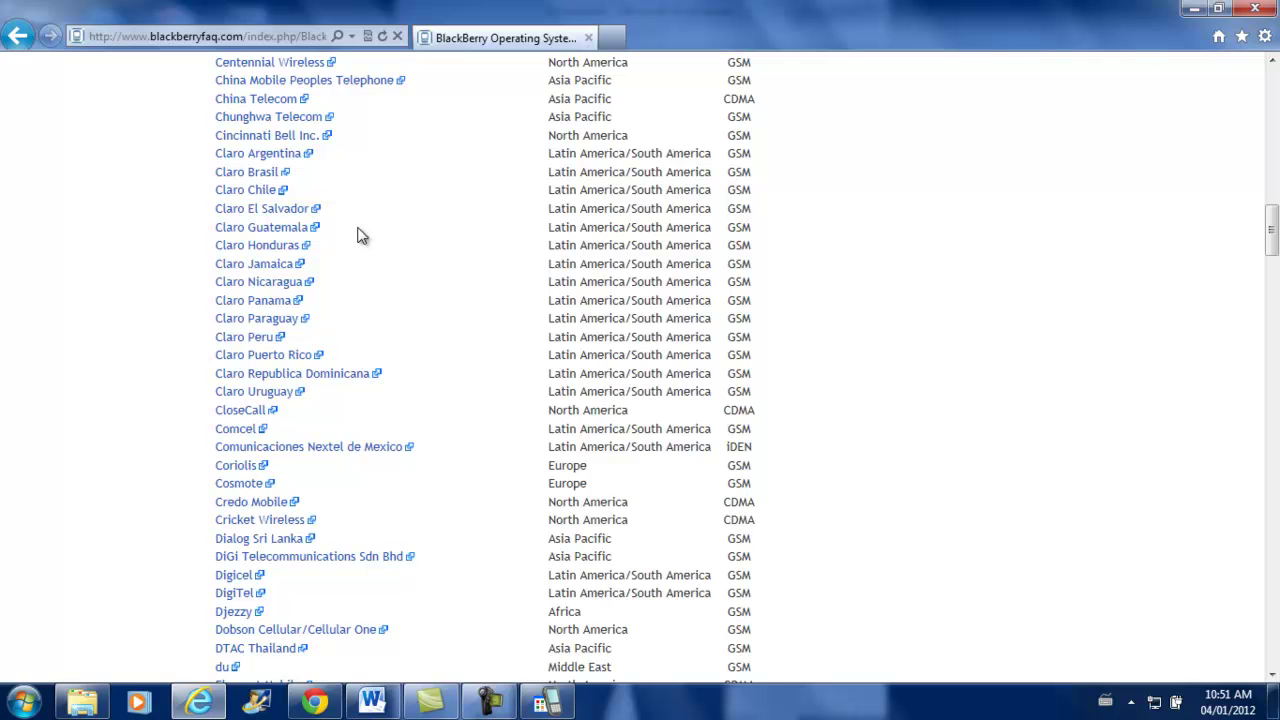
{"action": "left_click", "coordinate": [284, 158]}
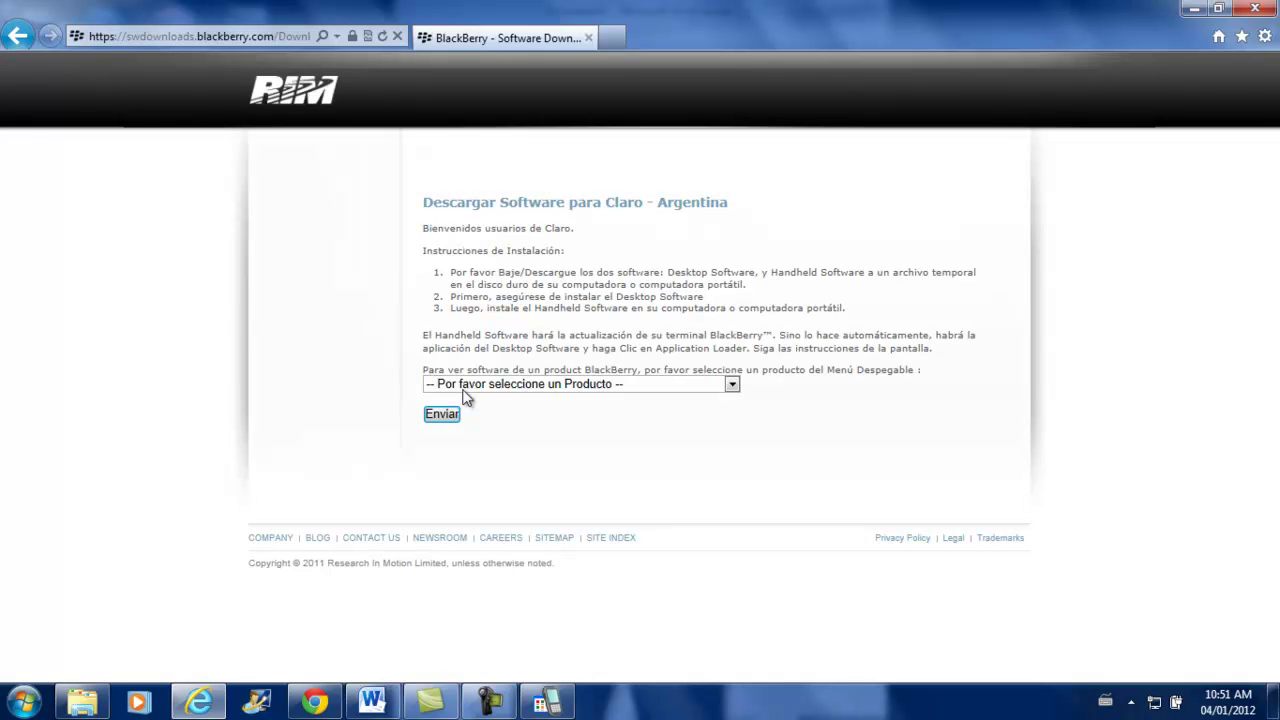
- Check the Claro Argentina product list without choosing, then close Internet Explorer to return to Word
{"action": "left_click", "coordinate": [490, 388]}
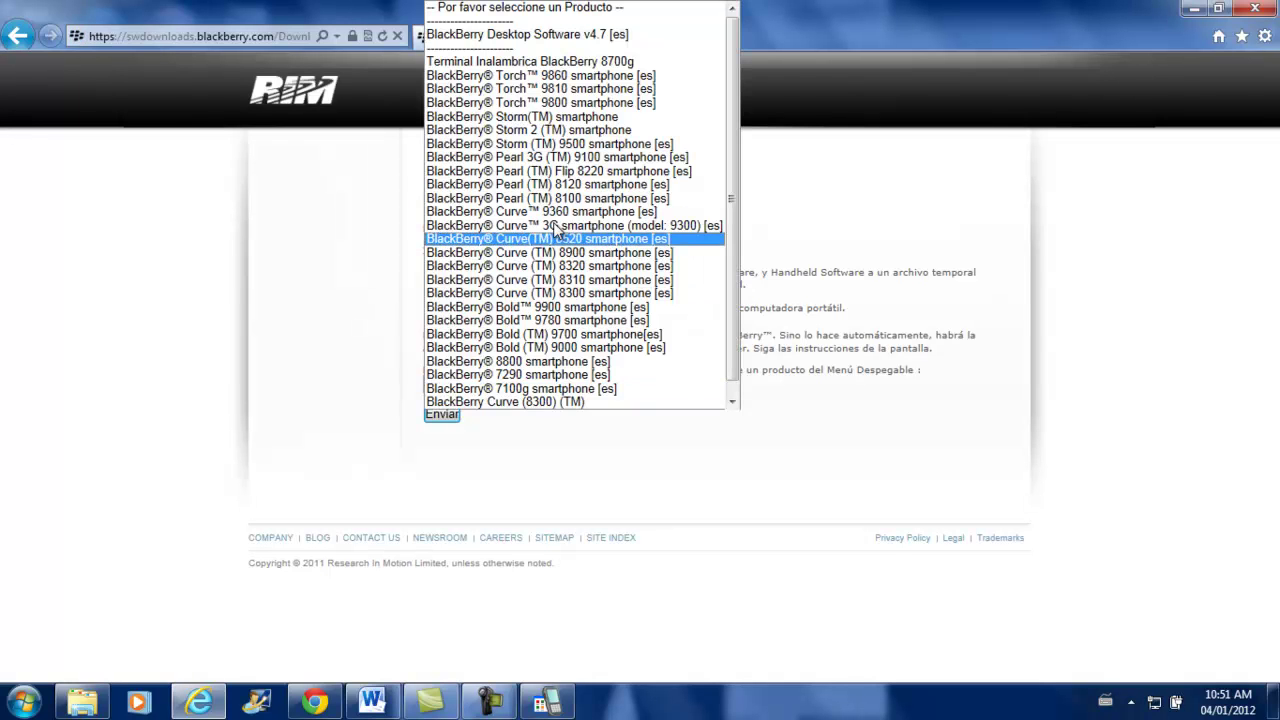
{"action": "left_click", "coordinate": [600, 450]}
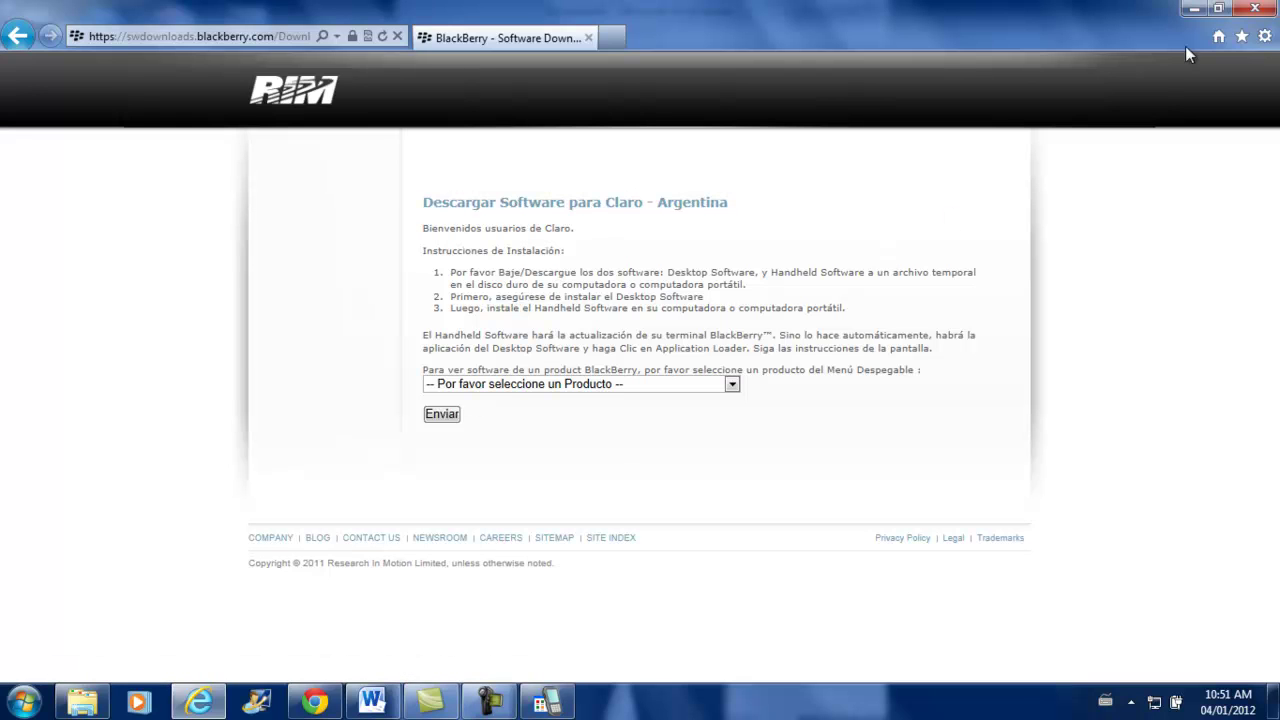
{"action": "left_click", "coordinate": [1255, 8]}
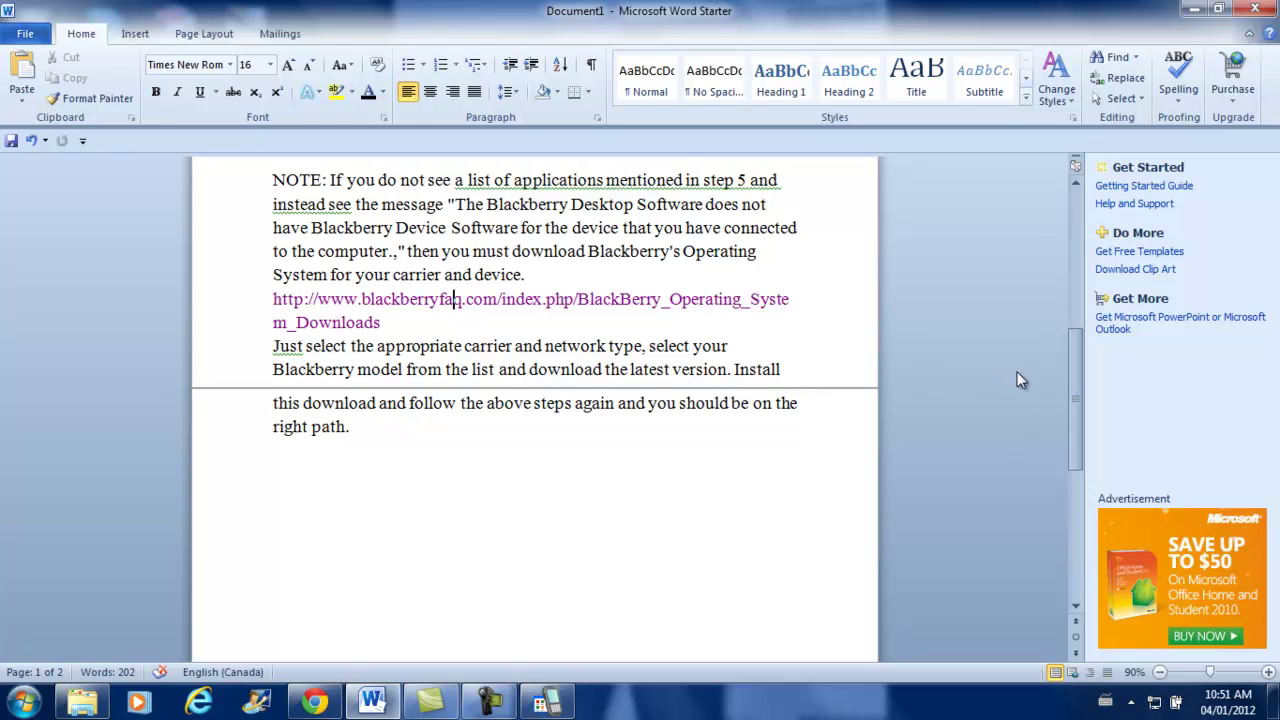
{"action": "left_click_drag", "start_coordinate": [1078, 418], "coordinate": [1083, 268]}
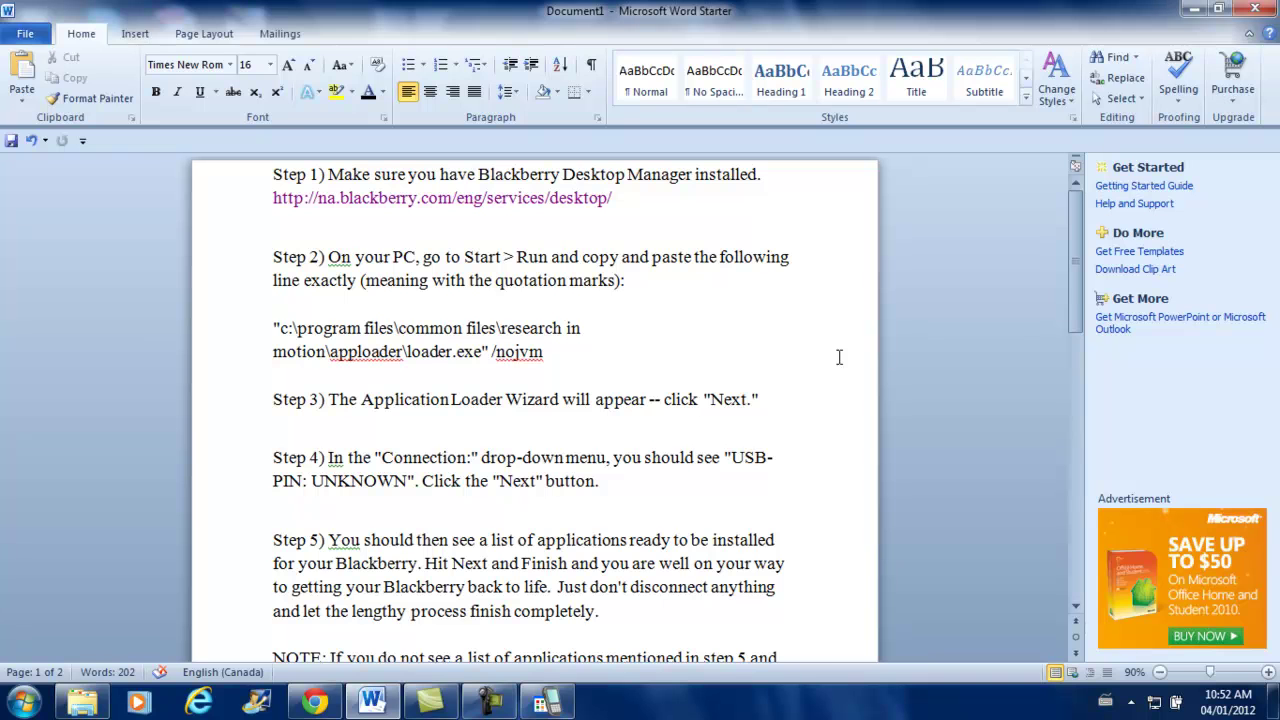
{"action": "mouse_move", "coordinate": [1071, 293]}
{"action": "left_mouse_down"}
{"action": "mouse_move", "coordinate": [1096, 474]}
{"action": "mouse_move", "coordinate": [1090, 370]}
{"action": "mouse_move", "coordinate": [1060, 285]}
{"action": "left_mouse_up"}
{"action": "left_click", "coordinate": [249, 184]}
{"action": "left_click_drag", "start_coordinate": [249, 184], "coordinate": [268, 528]}
{"action": "left_click", "coordinate": [268, 528]}
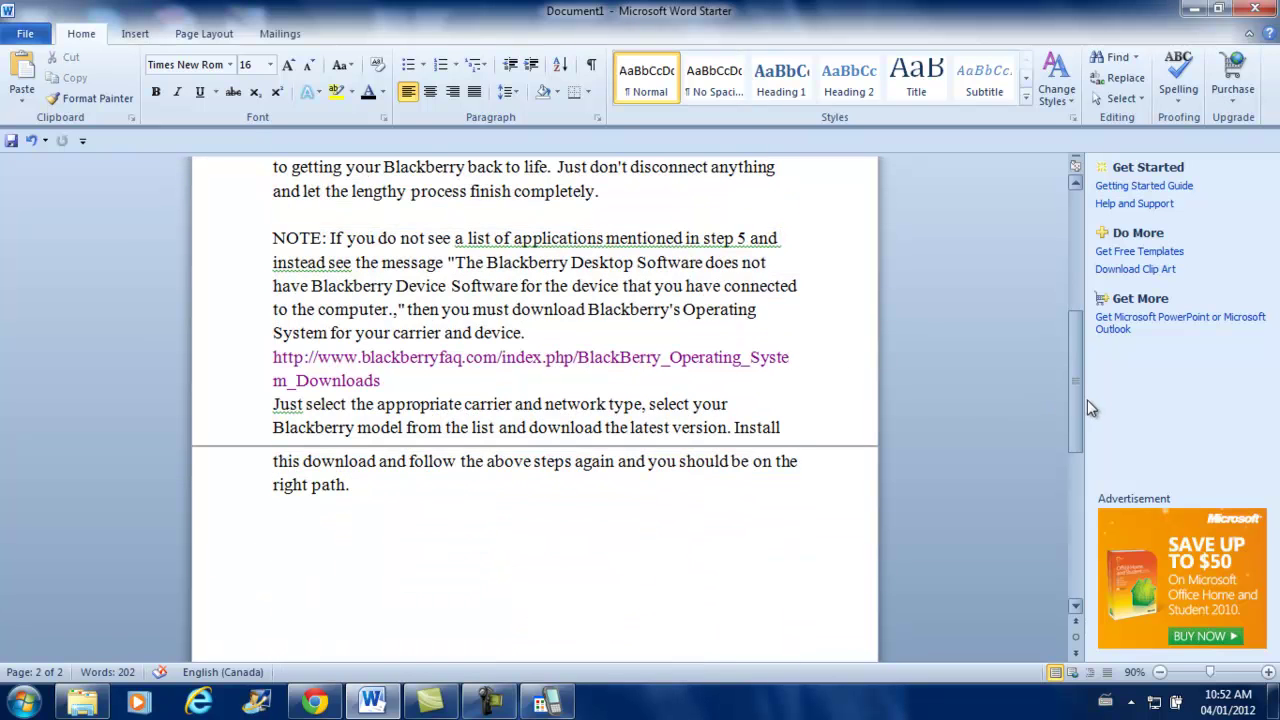
{"action": "left_click_drag", "start_coordinate": [1078, 400], "coordinate": [1078, 278]}
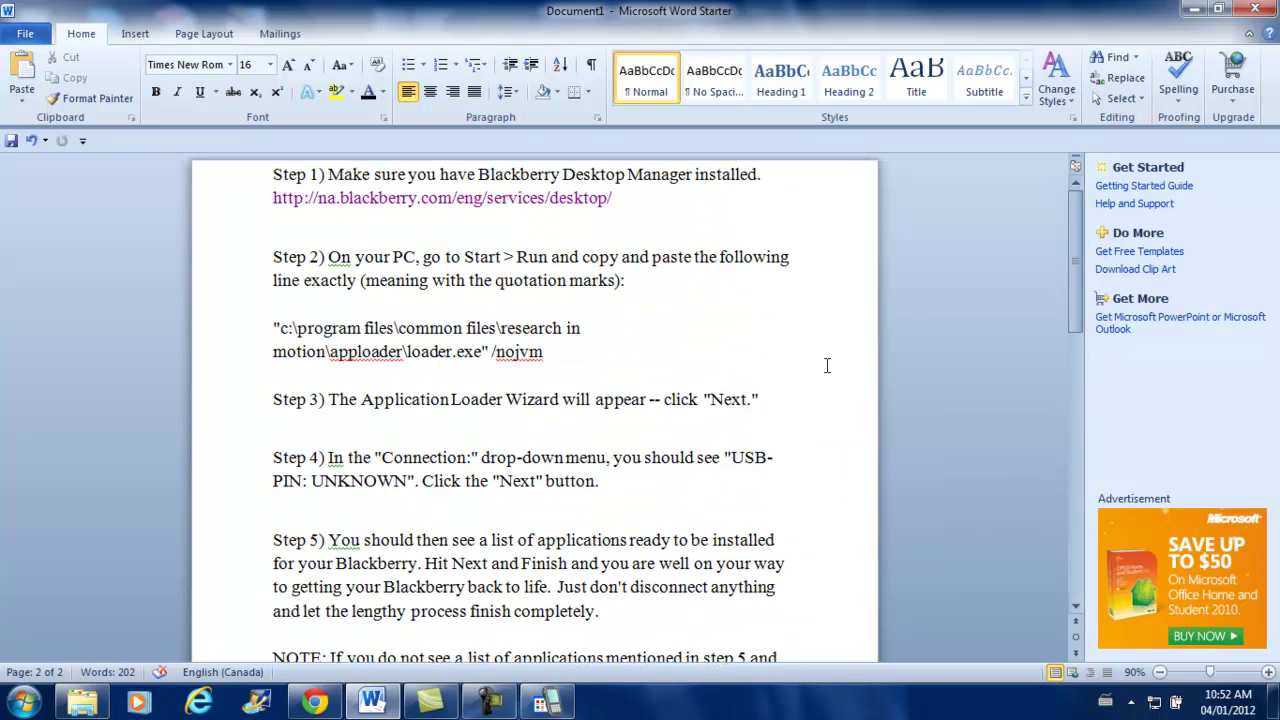